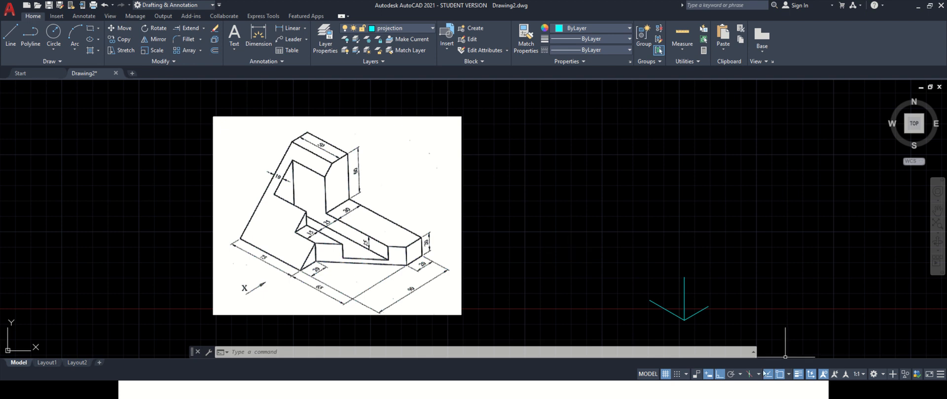
Turn on isometric drafting and draw consecutive 65 and 75 unit lines at 150° from the vertex of the three short axis lines
{"action": "left_click", "coordinate": [749, 376]}
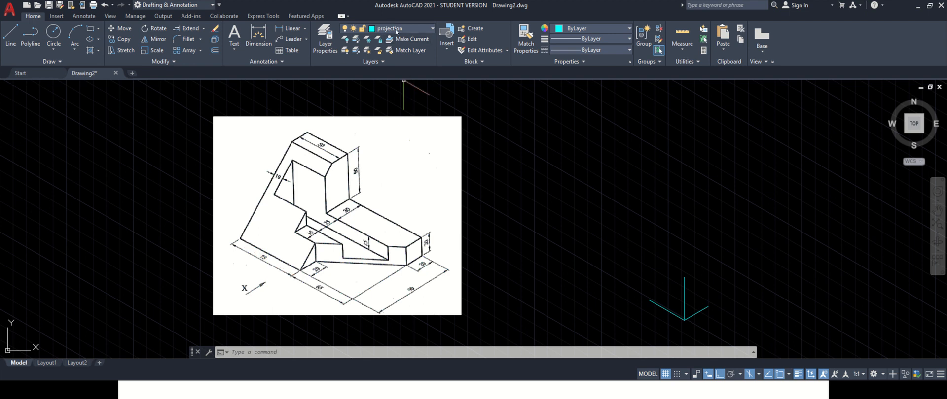
{"action": "left_click", "coordinate": [11, 35]}
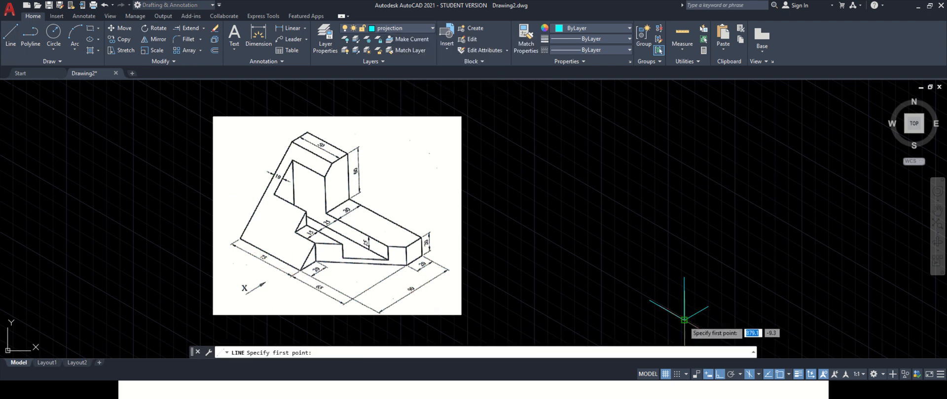
{"action": "left_click", "coordinate": [684, 320]}
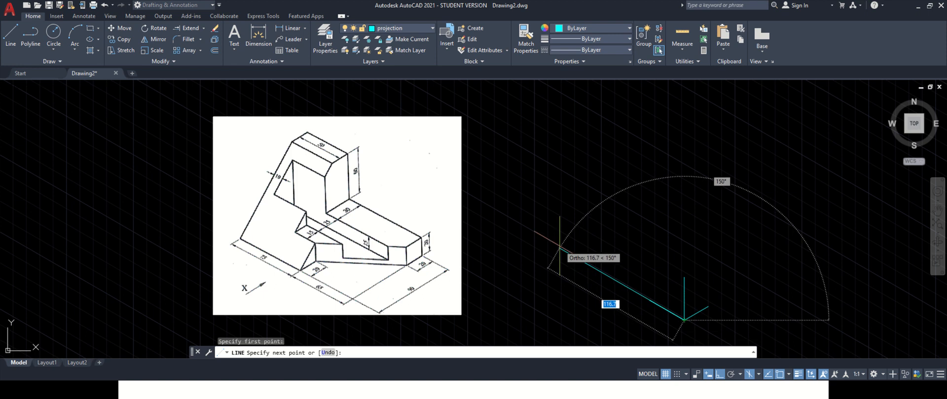
{"action": "type", "text": "65"}
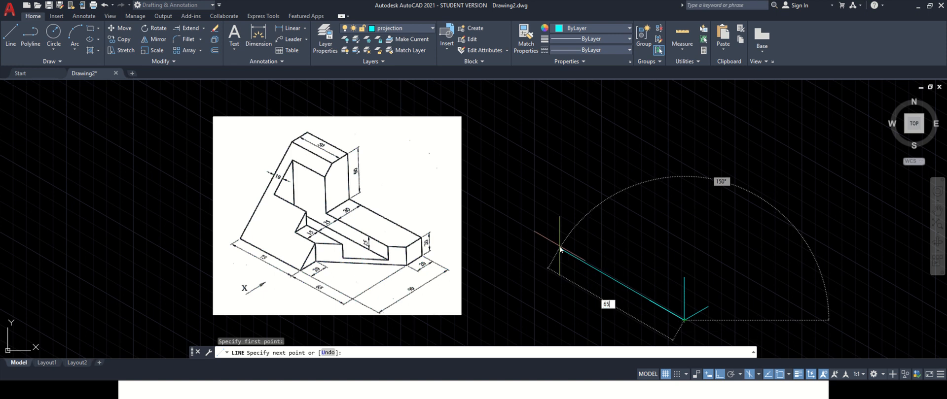
{"action": "key", "text": "Return"}
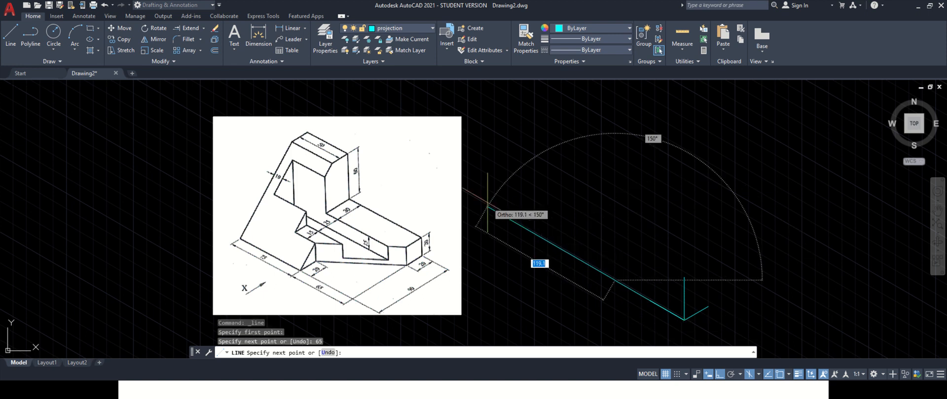
{"action": "type", "text": "75"}
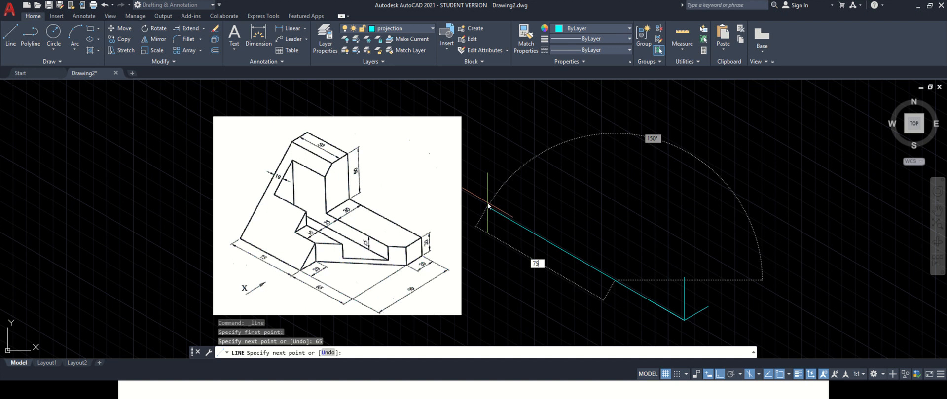
{"action": "key", "text": "Return"}
{"action": "key", "text": "Escape"}
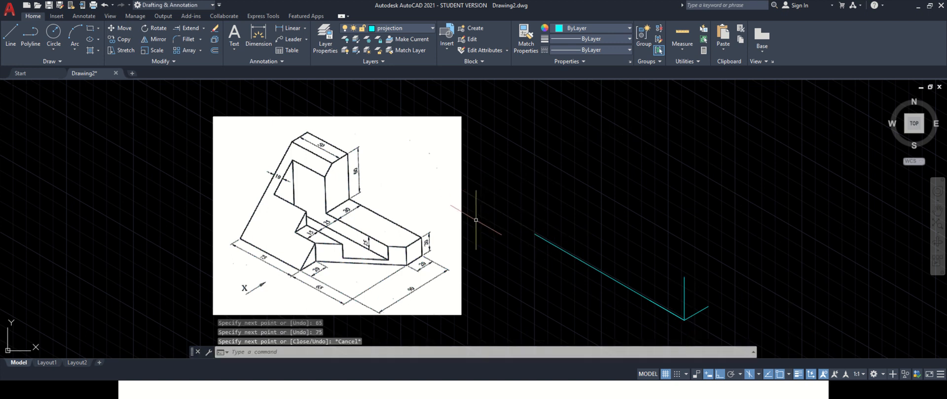
Cycle through the isometric drafting planes and set Isoplane Right as the active one
{"action": "key", "text": "F5"}
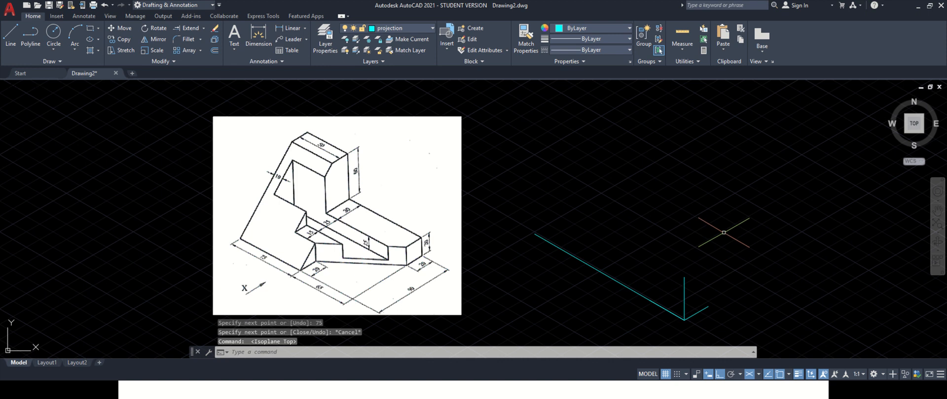
{"action": "key", "text": "F5"}
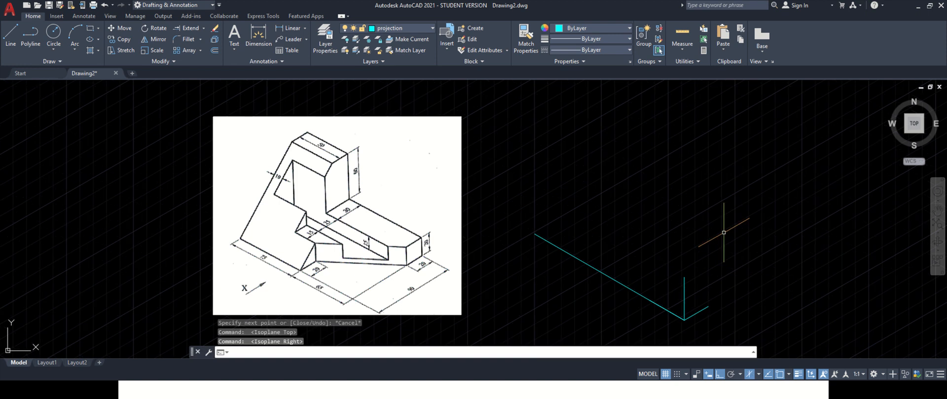
{"action": "key", "text": "F5"}
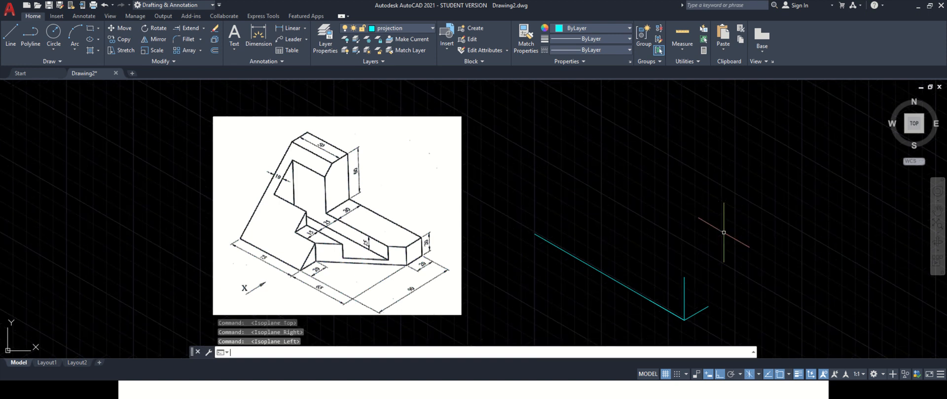
{"action": "key", "text": "F5"}
{"action": "key", "text": "F5"}
{"action": "key", "text": "F5"}
{"action": "key", "text": "F5"}
{"action": "key", "text": "F5"}
{"action": "key", "text": "F5"}
{"action": "key", "text": "F5"}
{"action": "key", "text": "F5"}
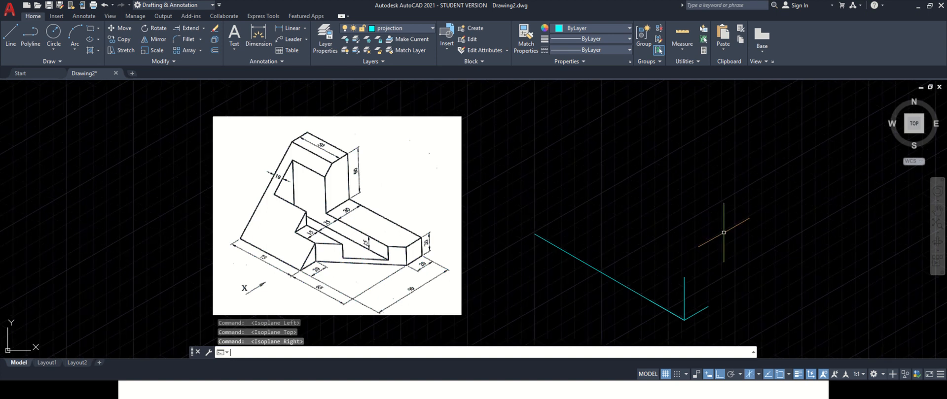
Draw the closed right face of the projection box from the axis vertex, 90 units deep at 30° and 70 units high
{"action": "left_click", "coordinate": [4, 39]}
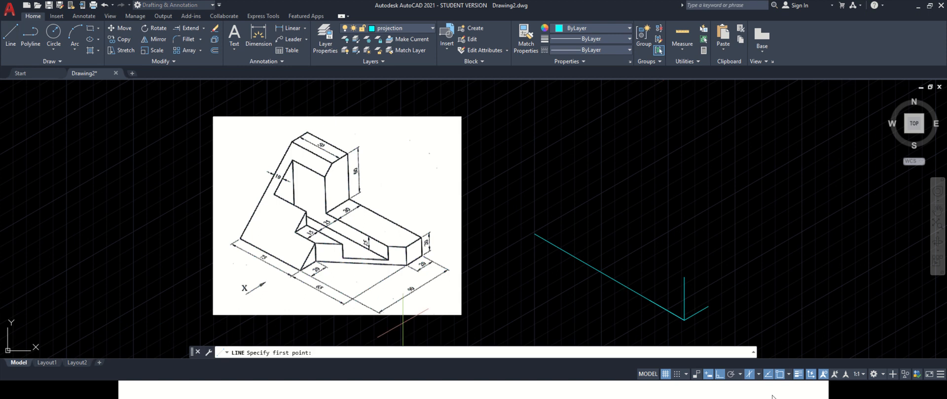
{"action": "left_click", "coordinate": [684, 320]}
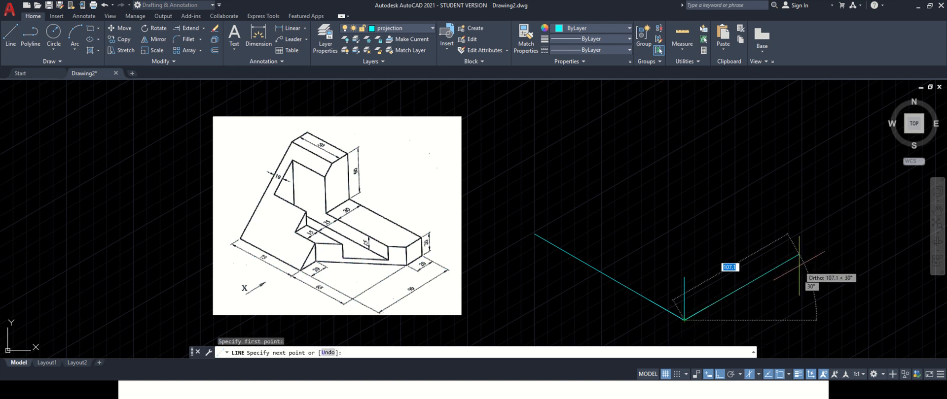
{"action": "type", "text": "90"}
{"action": "key", "text": "Return"}
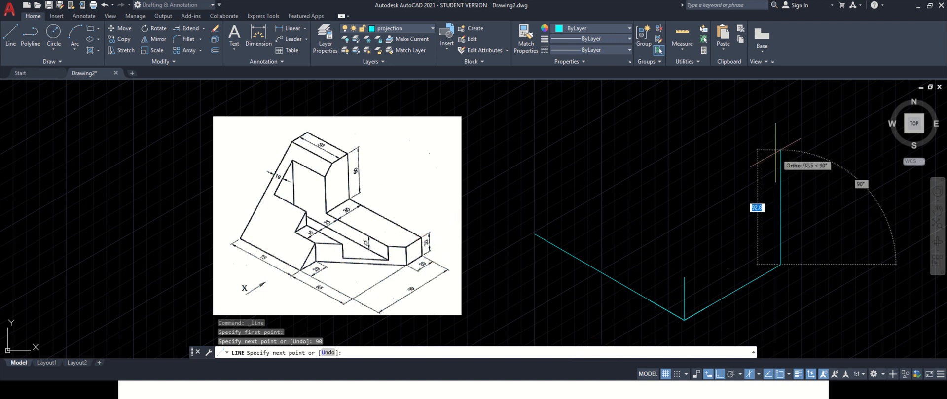
{"action": "type", "text": "70"}
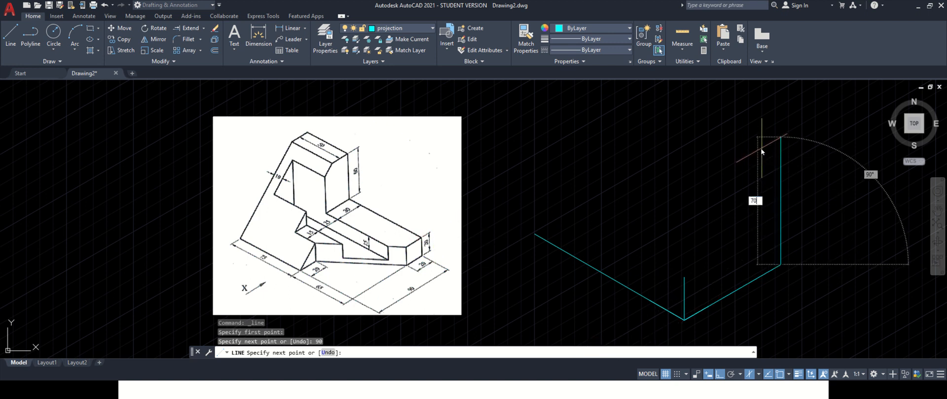
{"action": "key", "text": "Return"}
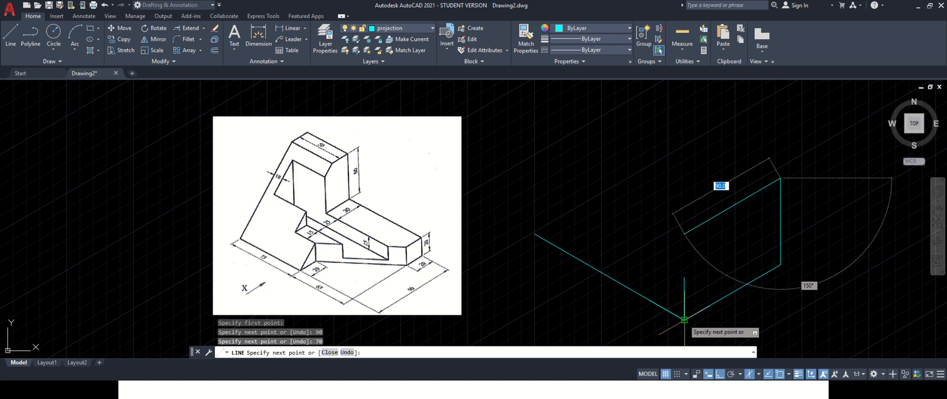
{"action": "left_click", "coordinate": [684, 234]}
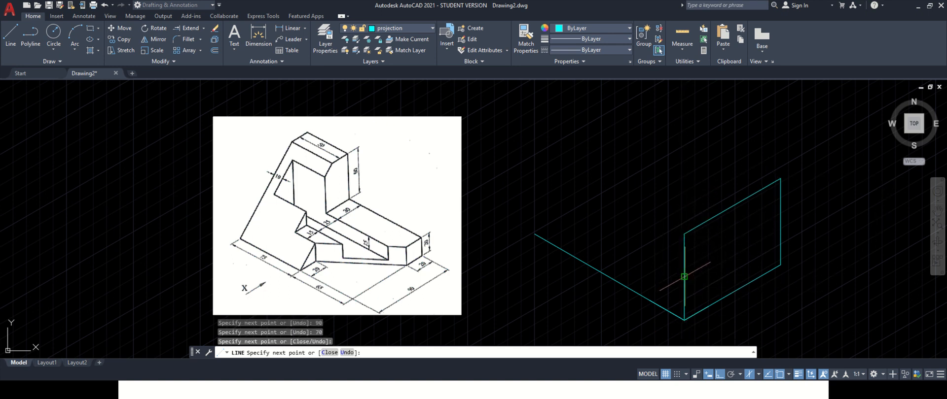
{"action": "left_click", "coordinate": [684, 320]}
{"action": "key", "text": "Escape"}
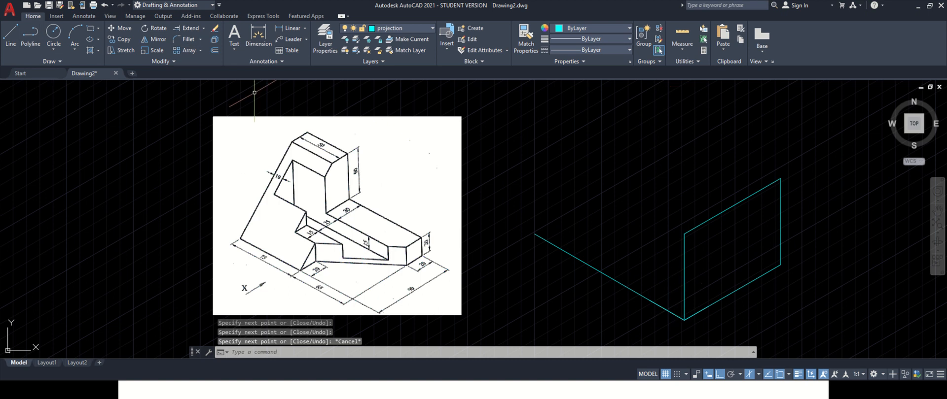
Copy the two bottom-edge lines from the axis vertex to both upper corners of the right face
{"action": "left_click", "coordinate": [639, 318]}
{"action": "left_click", "coordinate": [590, 252]}
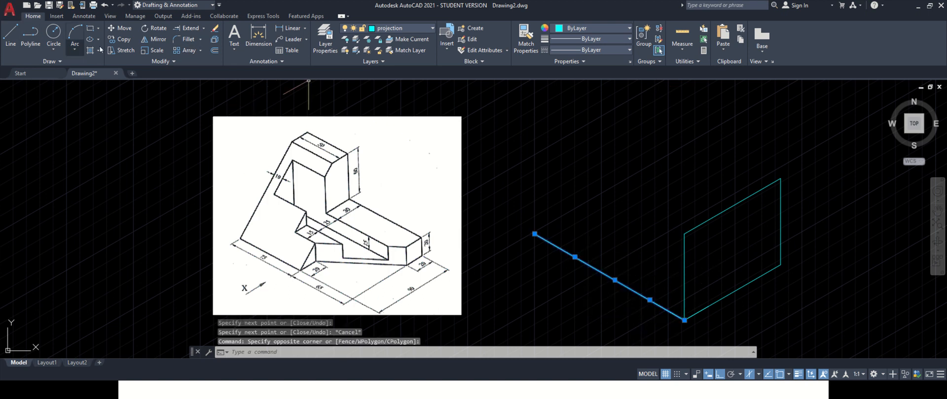
{"action": "left_click", "coordinate": [121, 39]}
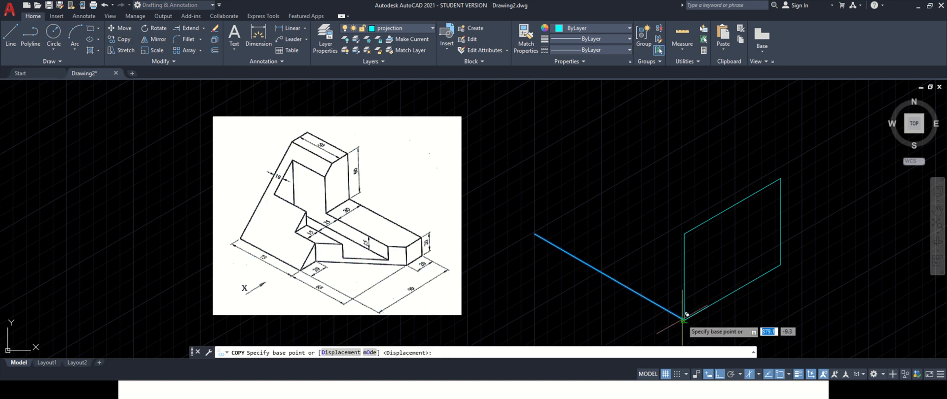
{"action": "left_click", "coordinate": [684, 318]}
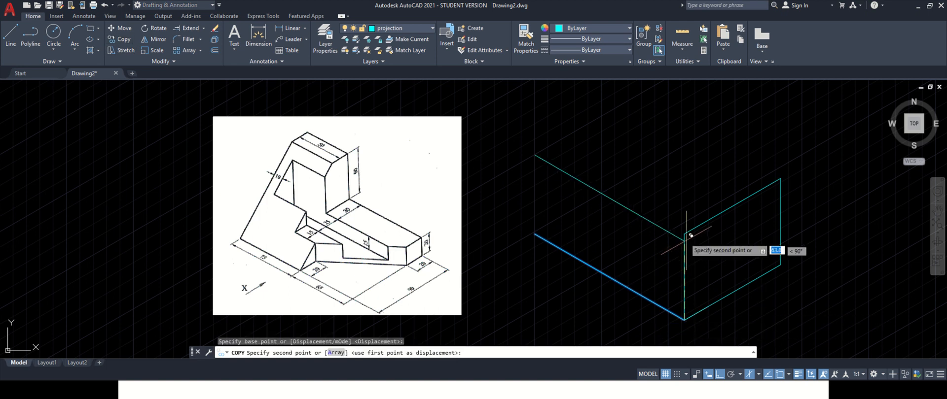
{"action": "left_click", "coordinate": [780, 178]}
{"action": "key", "text": "Escape"}
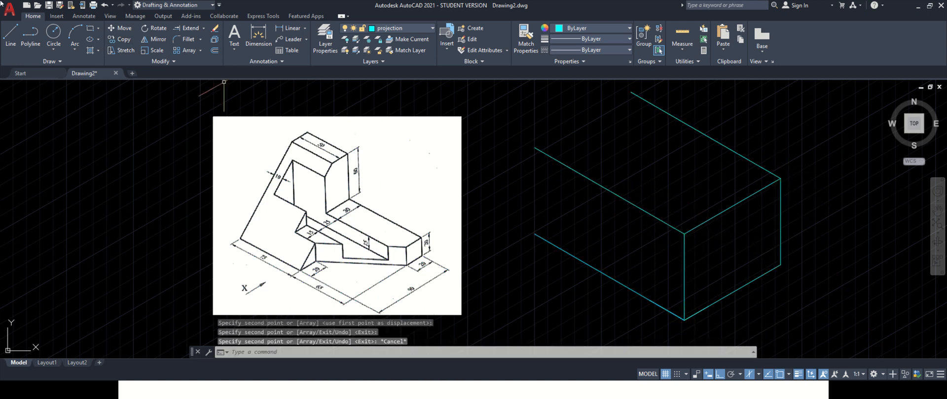
Complete the projection box by drawing the left face's far vertical edge and the top face's remaining back edge
{"action": "left_click", "coordinate": [11, 34]}
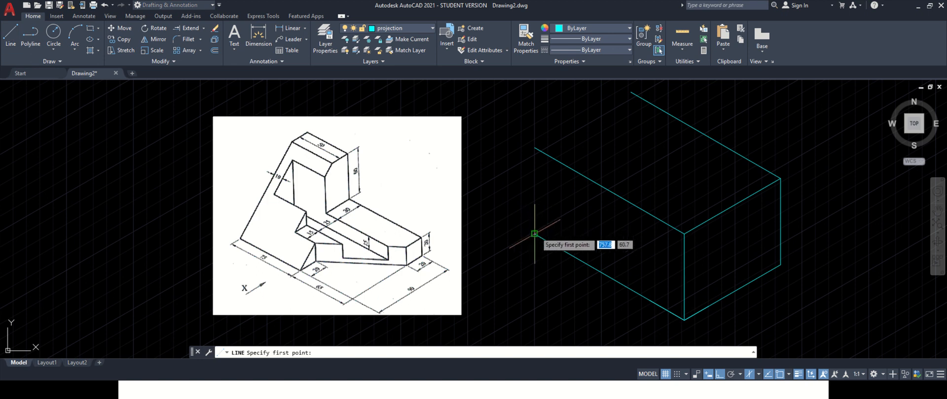
{"action": "left_click", "coordinate": [535, 147]}
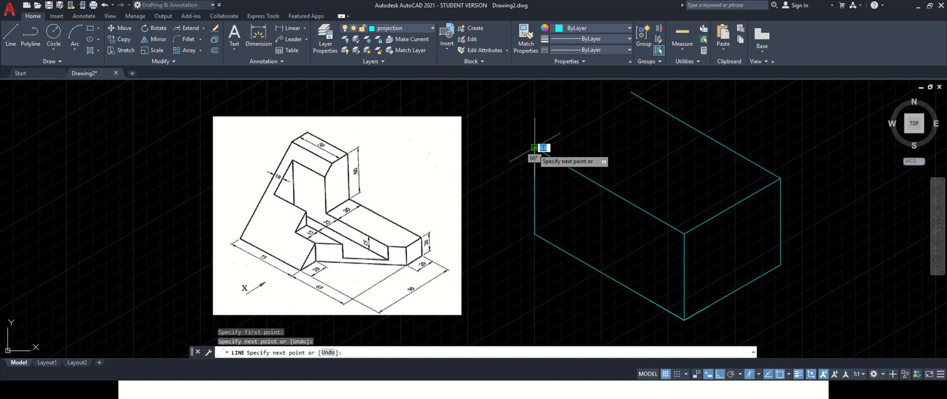
{"action": "left_click", "coordinate": [630, 92]}
{"action": "left_click", "coordinate": [632, 93]}
{"action": "key", "text": "Escape"}
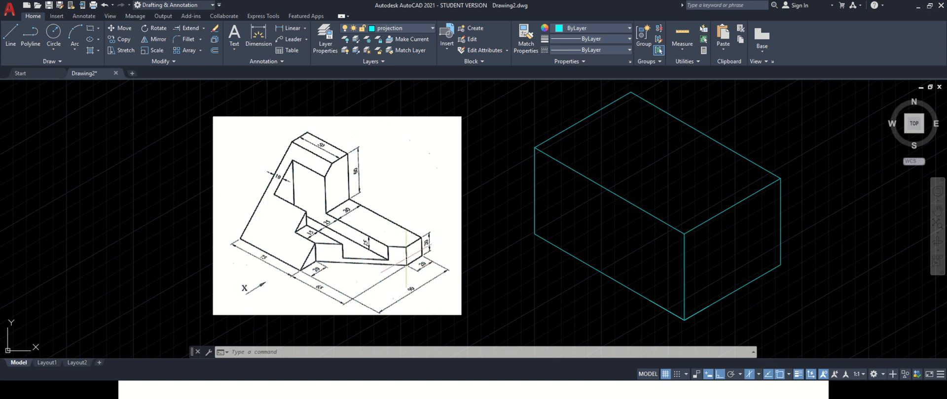
Make the Object layer current and draw a closed 20 by 20 isometric square at the right face's far lower corner
{"action": "left_click", "coordinate": [427, 28]}
{"action": "left_click", "coordinate": [418, 105]}
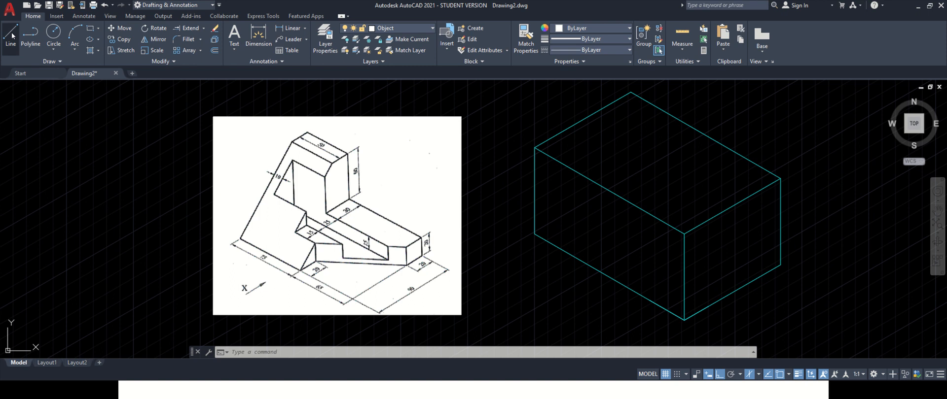
{"action": "left_click", "coordinate": [12, 32]}
{"action": "left_click", "coordinate": [780, 265]}
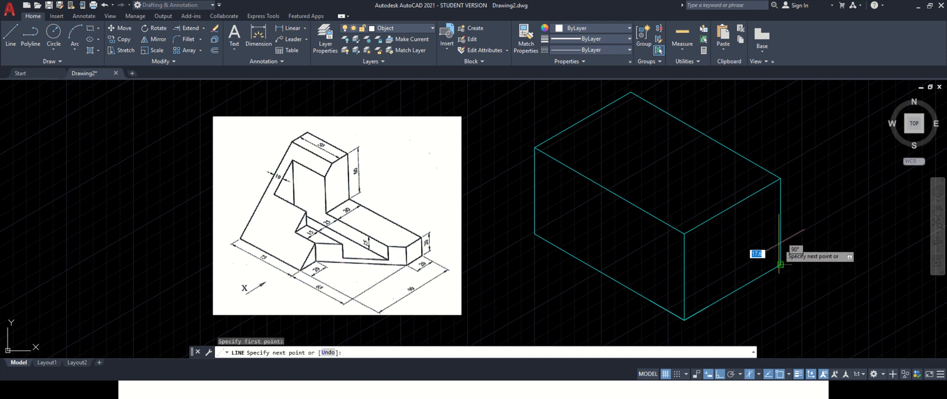
{"action": "type", "text": "20"}
{"action": "key", "text": "Return"}
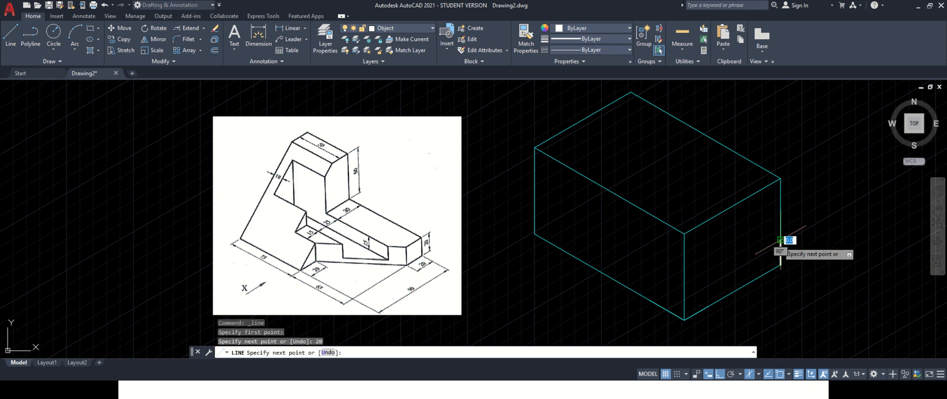
{"action": "type", "text": "20"}
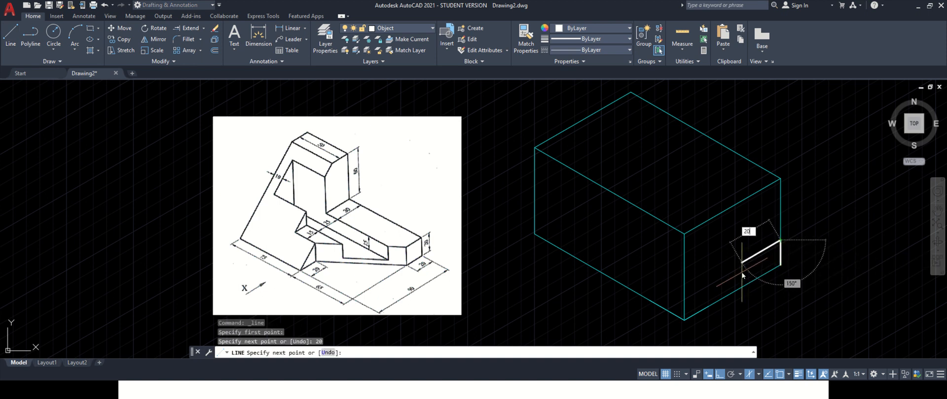
{"action": "key", "text": "Return"}
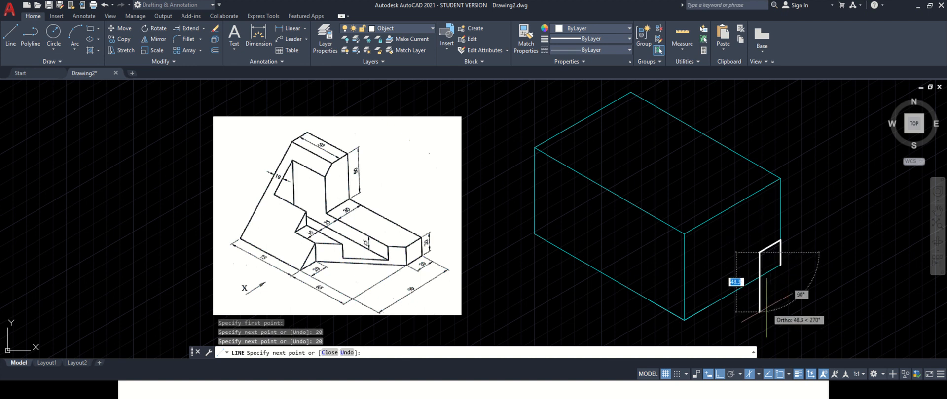
{"action": "type", "text": "20"}
{"action": "key", "text": "Return"}
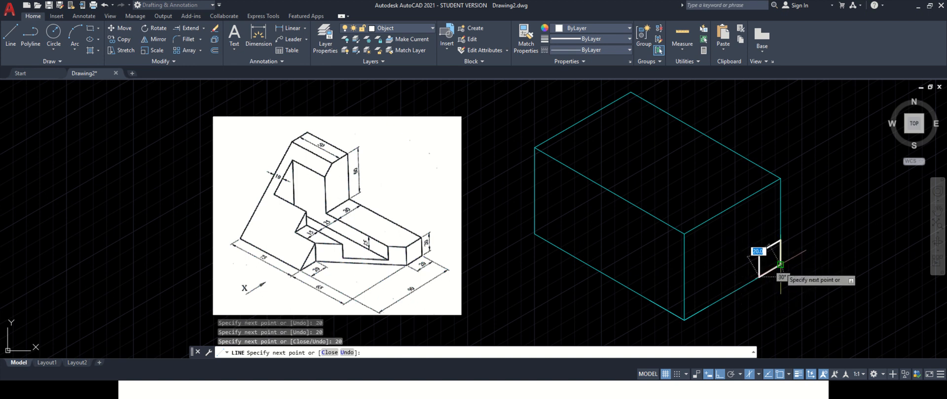
{"action": "left_click", "coordinate": [780, 265]}
{"action": "key", "text": "Escape"}
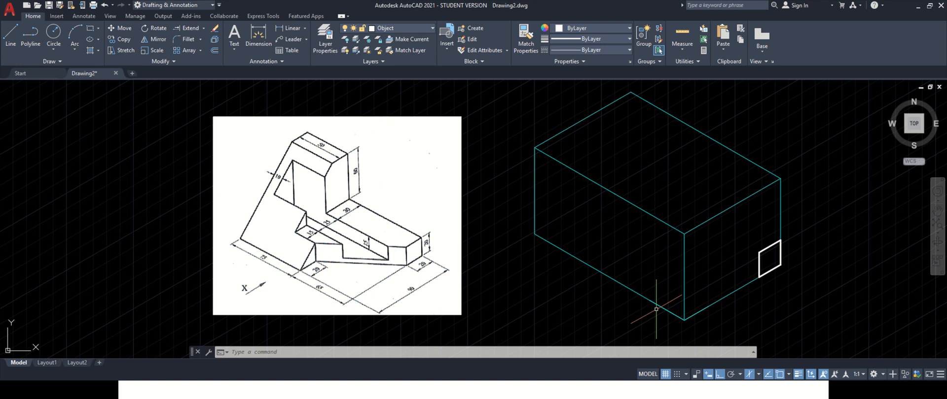
Draw the base outline from the left face's far lower corner: 75 along the bottom edge, 20 at 30°, then to the square's near lower corner
{"action": "key", "text": "F5"}
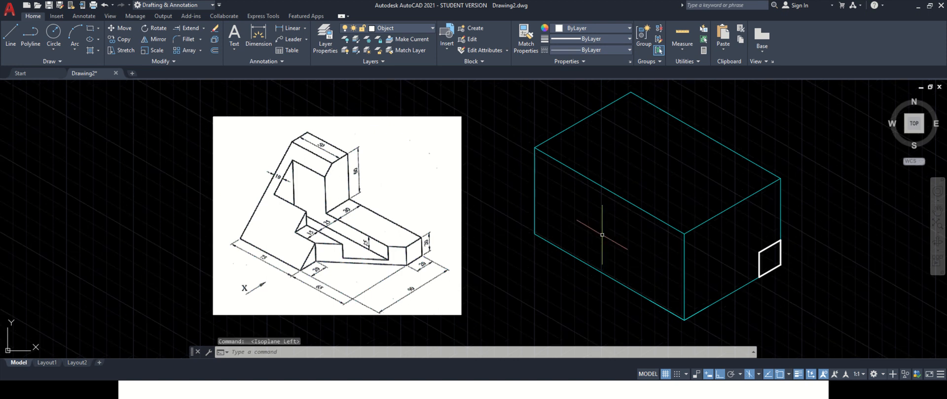
{"action": "left_click", "coordinate": [7, 42]}
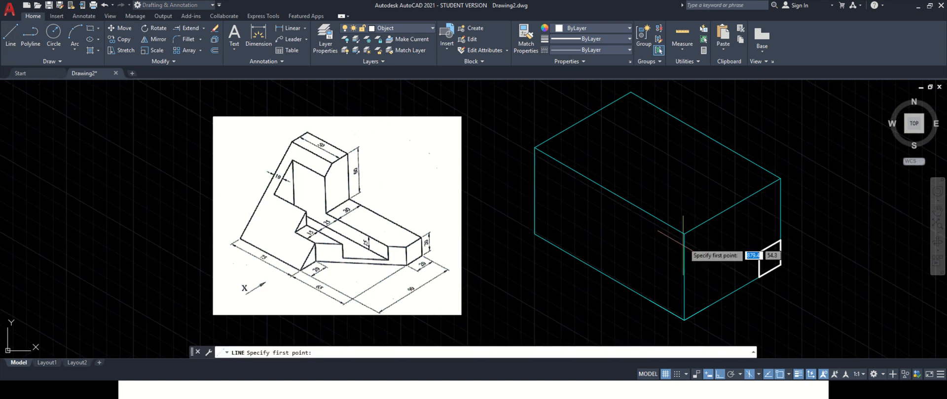
{"action": "left_click", "coordinate": [535, 234]}
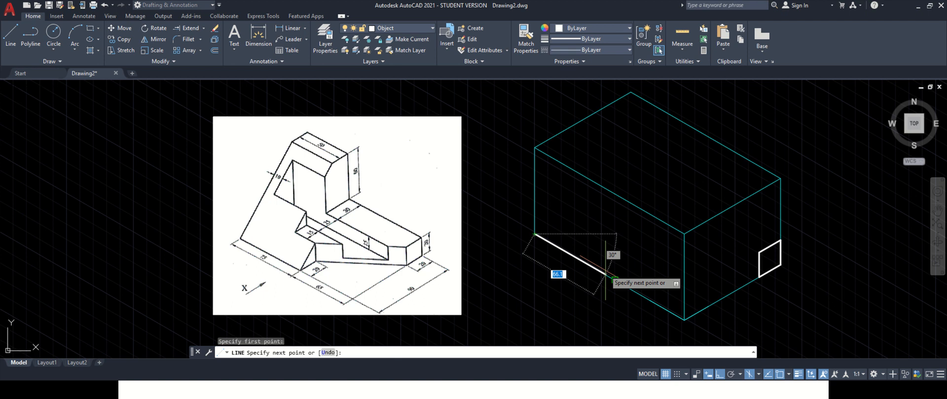
{"action": "type", "text": "75"}
{"action": "key", "text": "Return"}
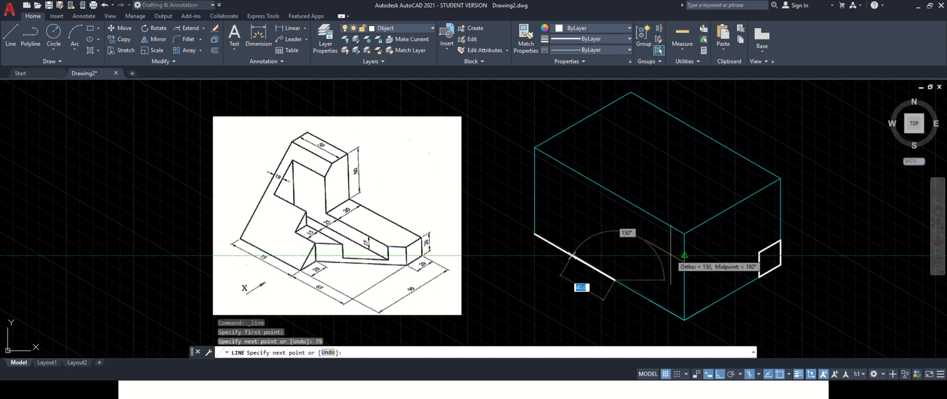
{"action": "key", "text": "F5"}
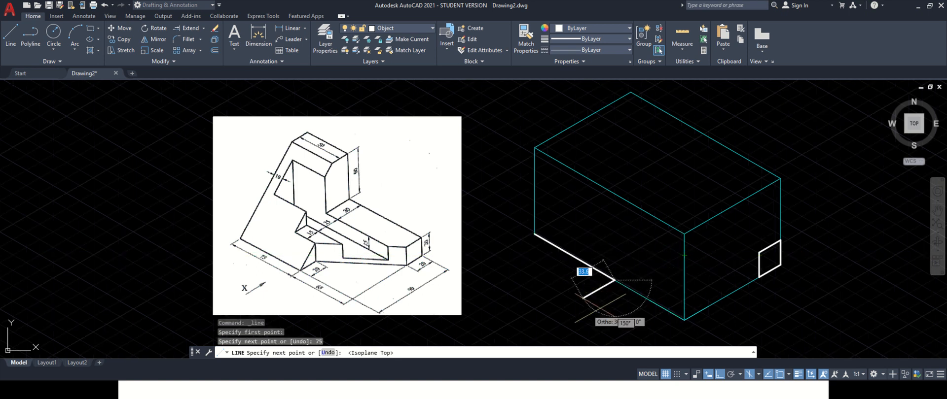
{"action": "key", "text": "F5"}
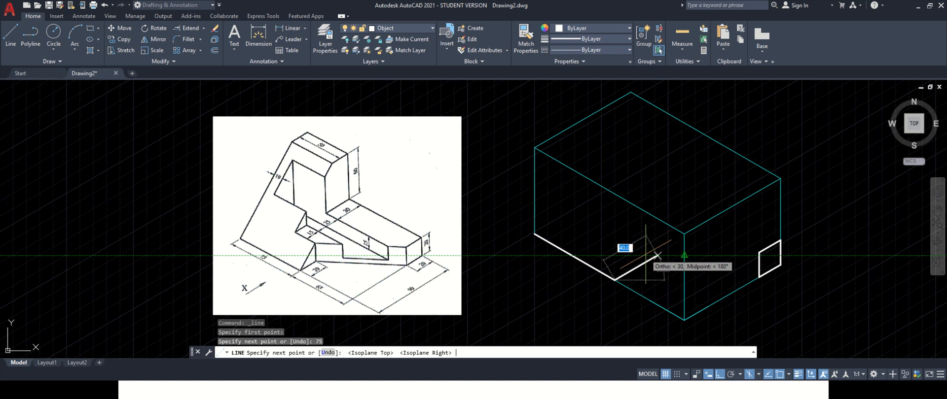
{"action": "type", "text": "20"}
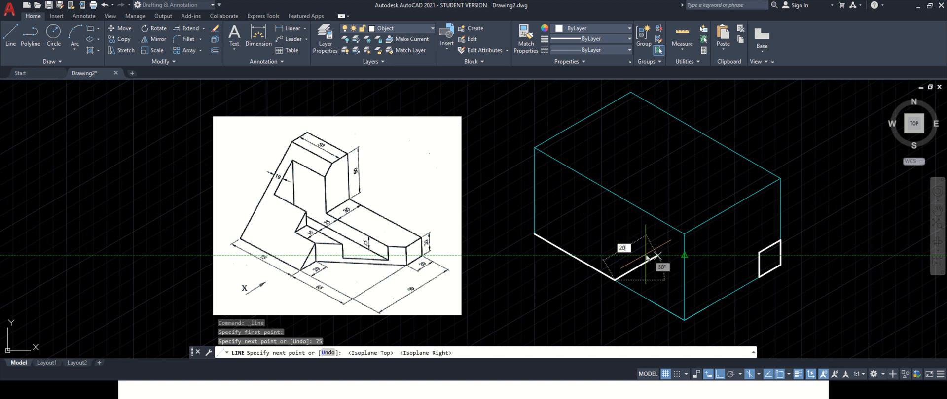
{"action": "key", "text": "Return"}
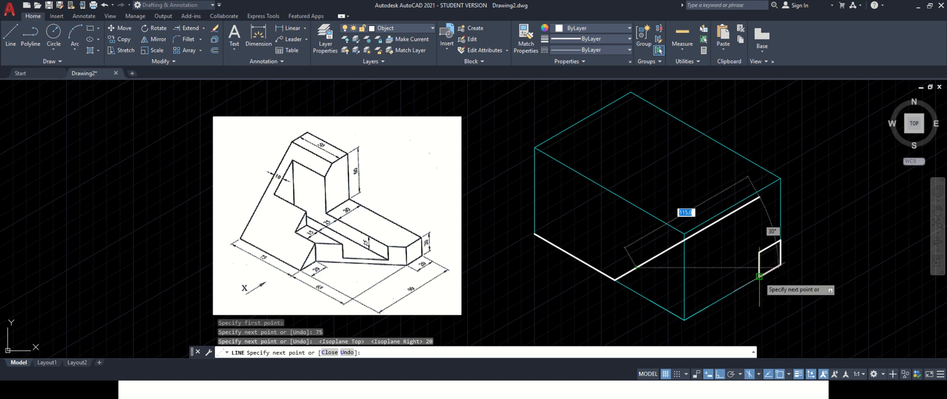
{"action": "left_click", "coordinate": [759, 276]}
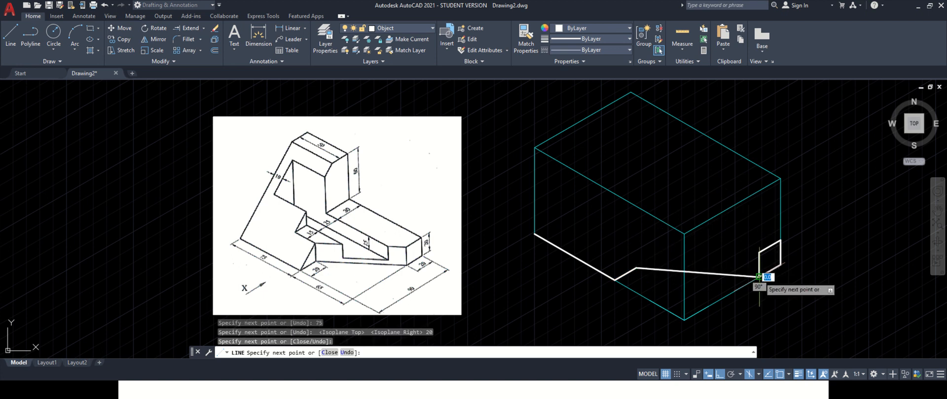
{"action": "key", "text": "Escape"}
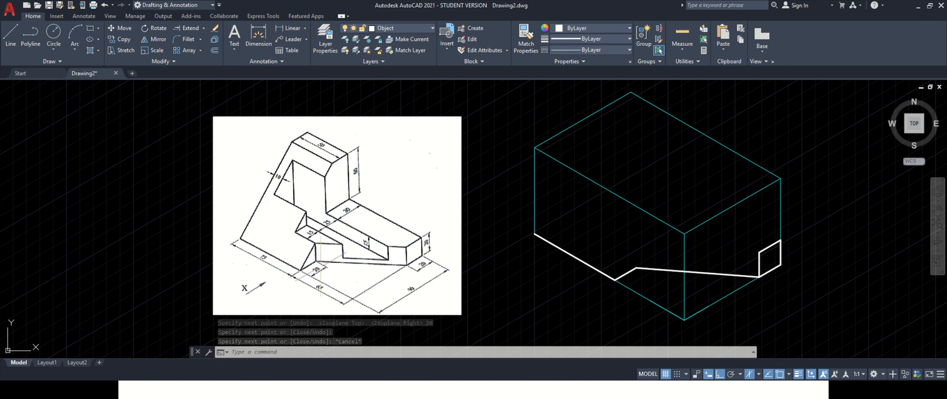
Draw a 20-unit vertical line up from the inner end of the 20-unit base line and connect its top to the 75-unit line's end
{"action": "left_click", "coordinate": [10, 37]}
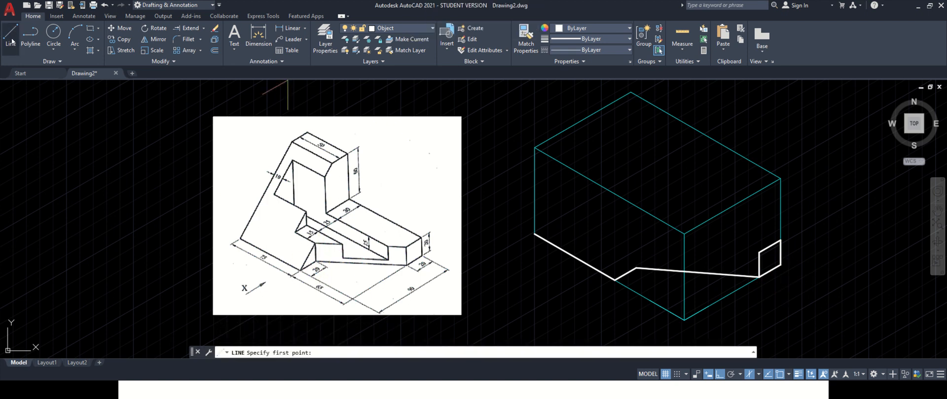
{"action": "left_click", "coordinate": [637, 268]}
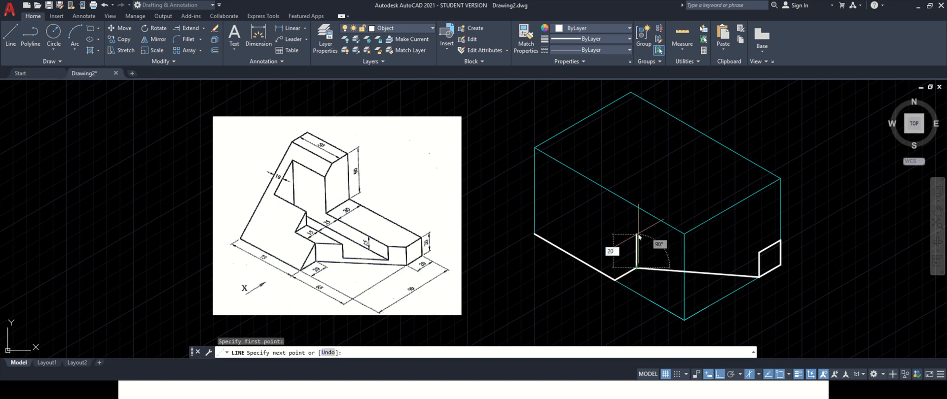
{"action": "key", "text": "Return"}
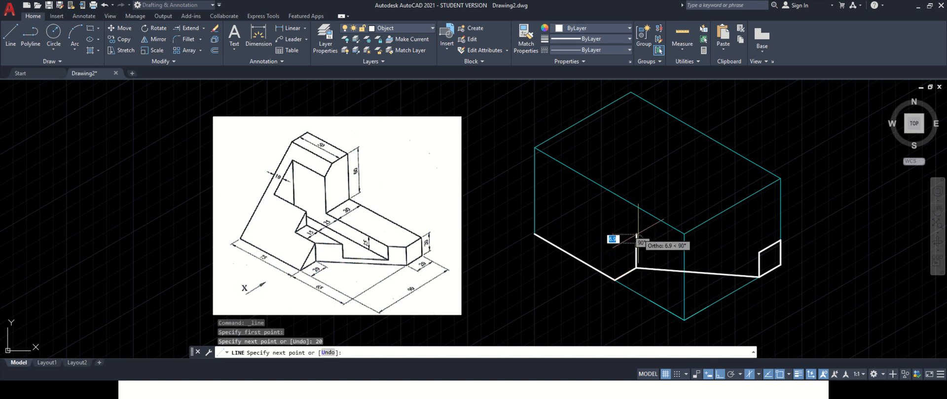
{"action": "left_click", "coordinate": [615, 280]}
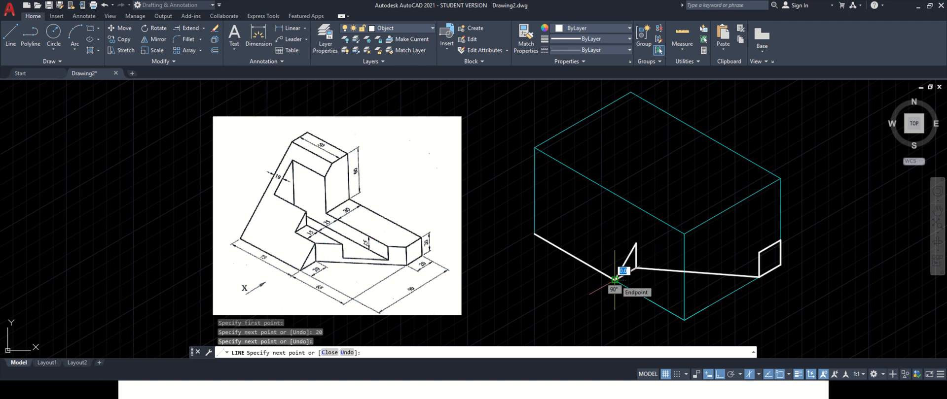
{"action": "key", "text": "Escape"}
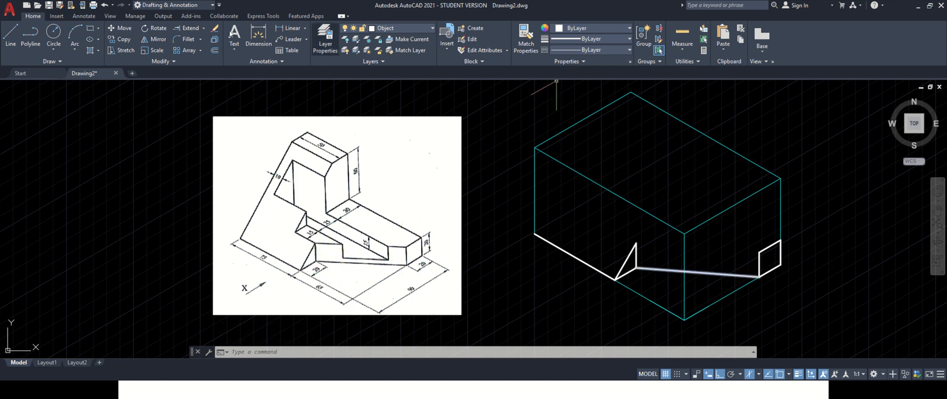
Copy the long slanted base line up to the top of the 20-unit vertical line
{"action": "left_click", "coordinate": [124, 38]}
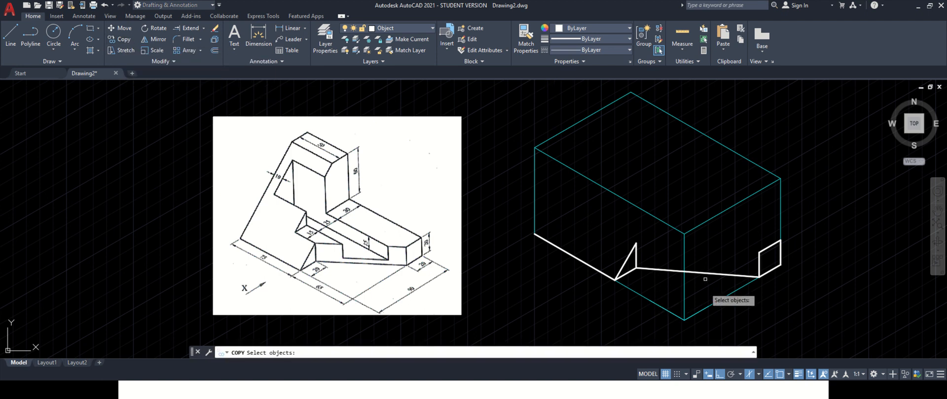
{"action": "left_click", "coordinate": [650, 267]}
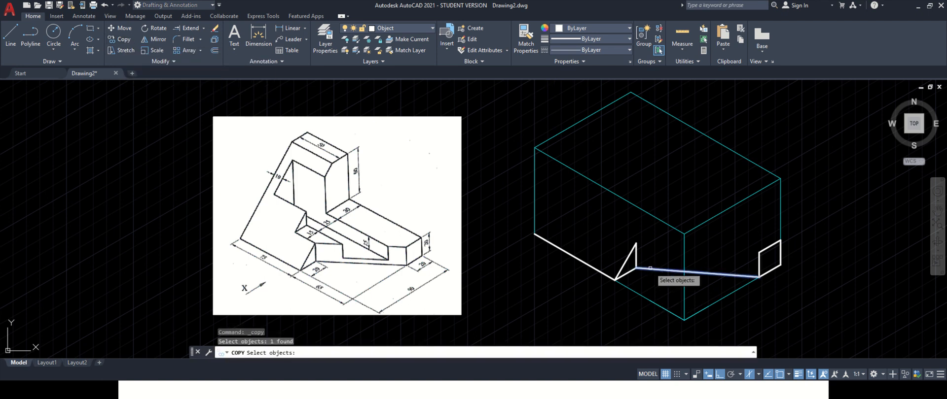
{"action": "key", "text": "Return"}
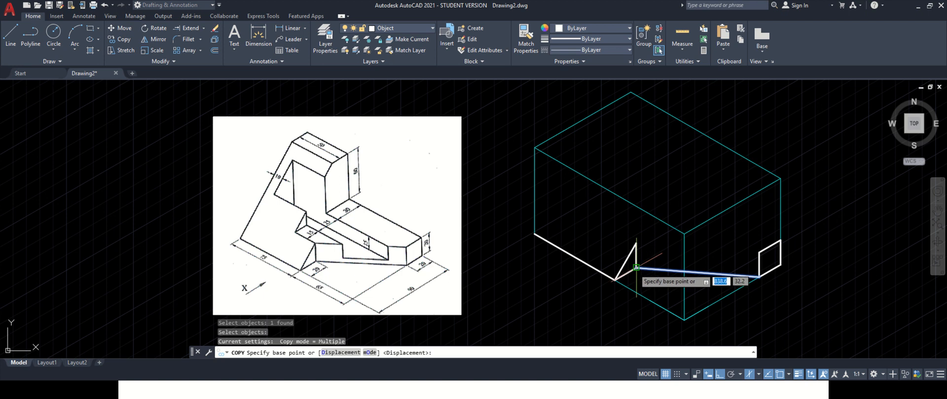
{"action": "left_click", "coordinate": [636, 268]}
{"action": "left_click", "coordinate": [637, 242]}
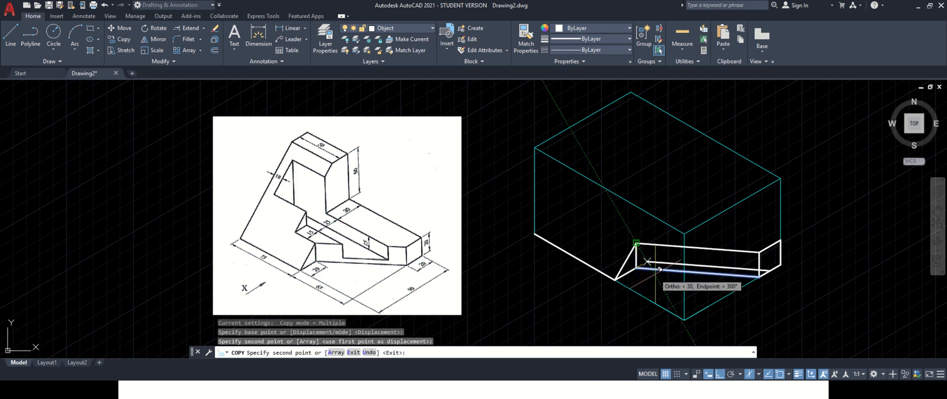
{"action": "key", "text": "Escape"}
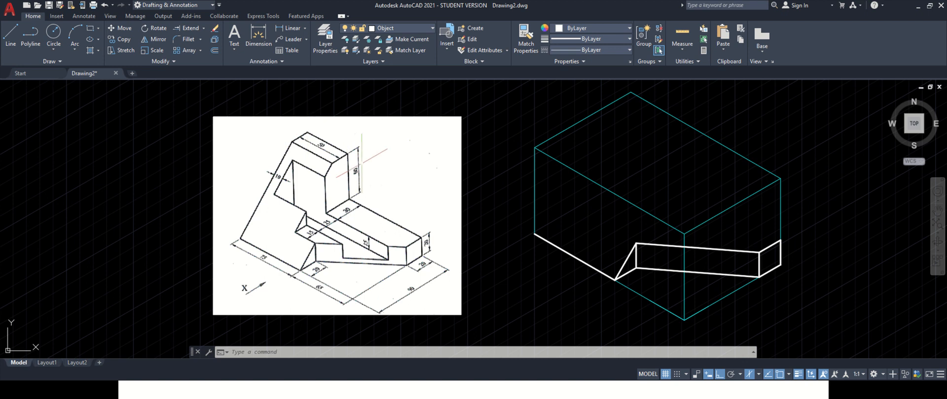
{"action": "key", "text": "Escape"}
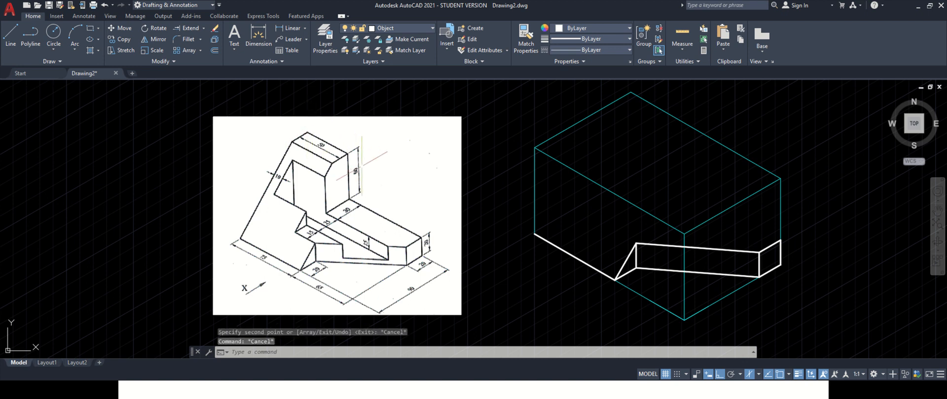
Draw the back outline from the box's rear top corner: 50 along the top edge, 50 straight down, then to the square's far upper corner
{"action": "left_click", "coordinate": [11, 32]}
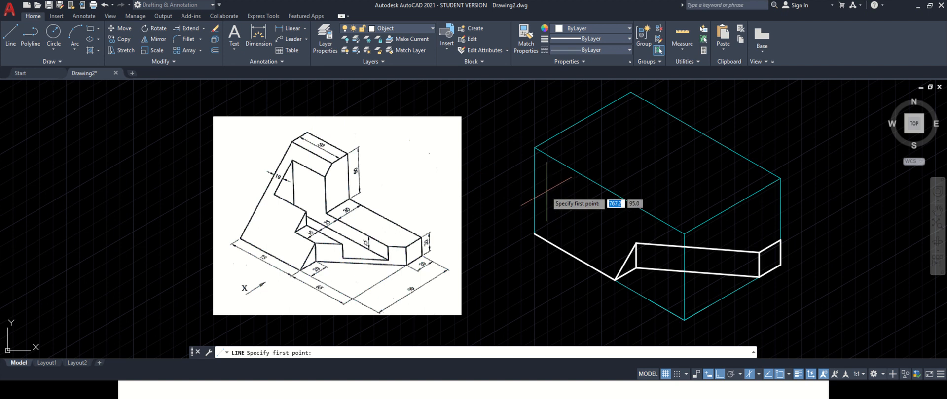
{"action": "key", "text": "F5"}
{"action": "key", "text": "F5"}
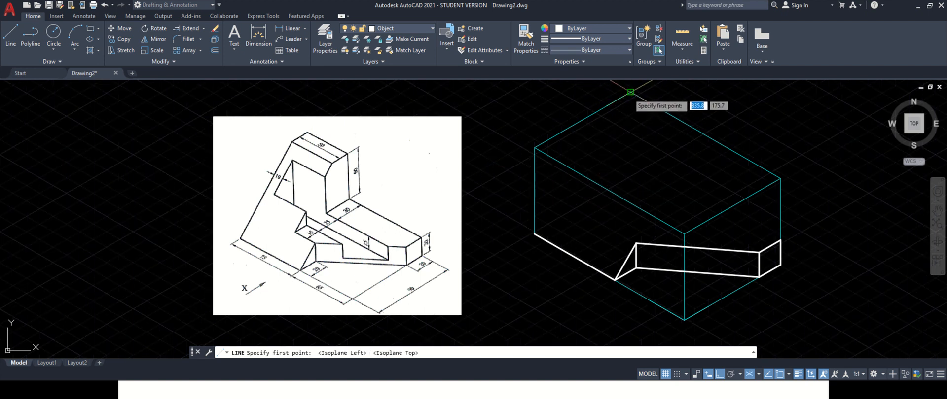
{"action": "left_click", "coordinate": [630, 91]}
{"action": "type", "text": "50"}
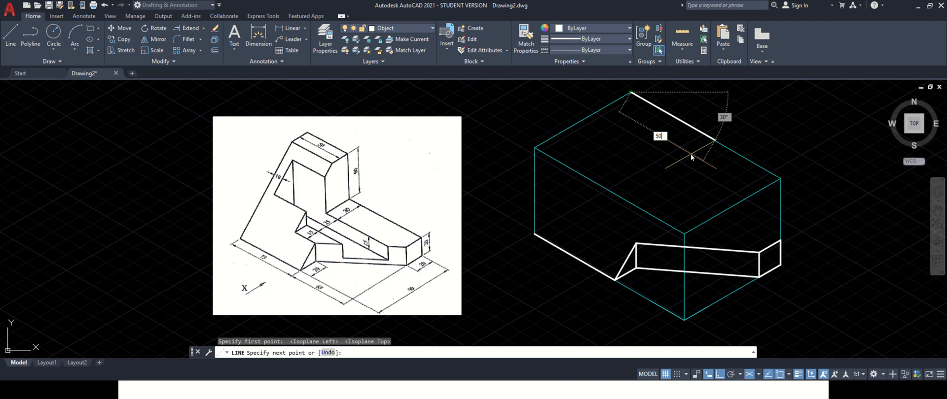
{"action": "key", "text": "Return"}
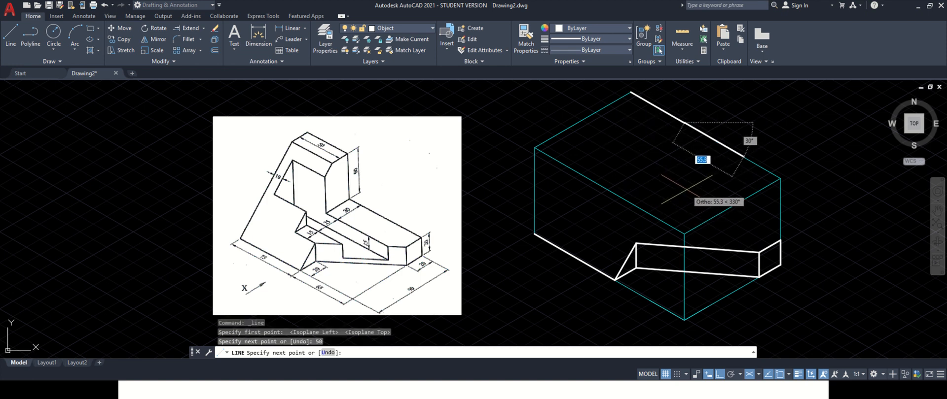
{"action": "key", "text": "F5"}
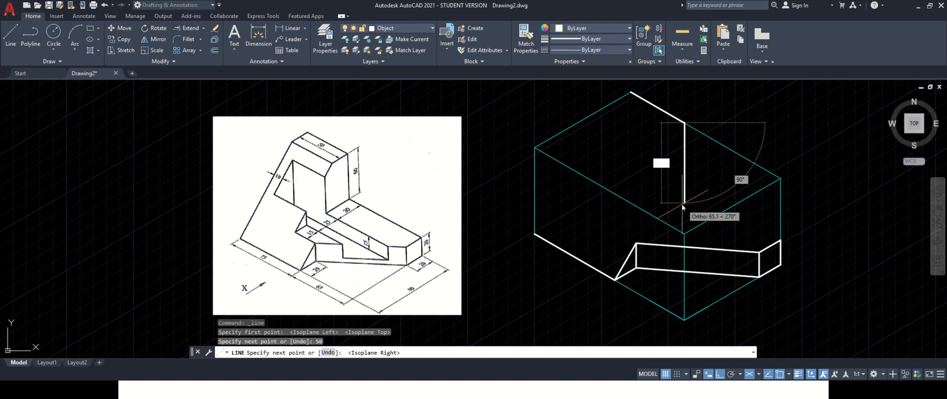
{"action": "type", "text": "50"}
{"action": "key", "text": "Return"}
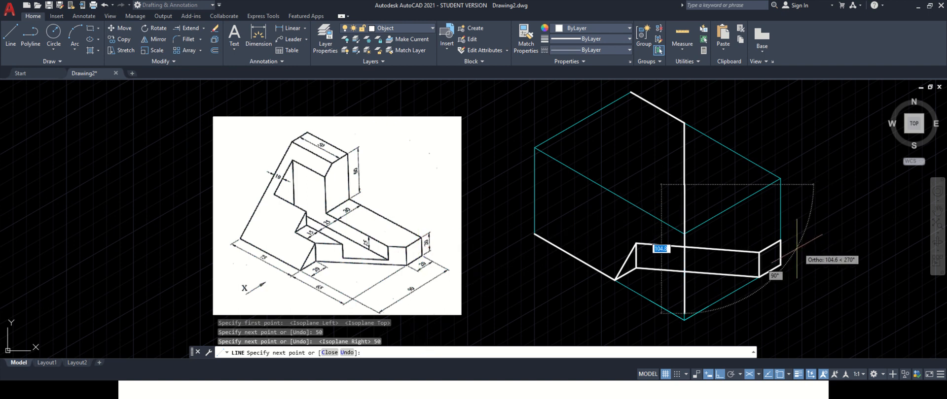
{"action": "left_click", "coordinate": [780, 240]}
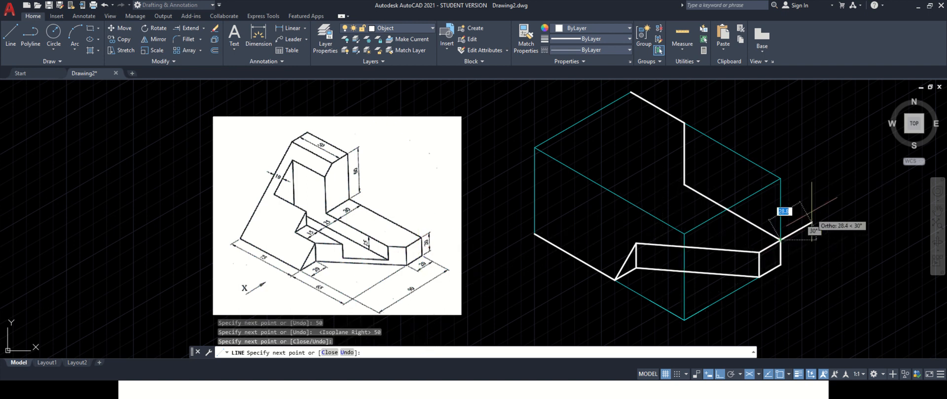
{"action": "key", "text": "Escape"}
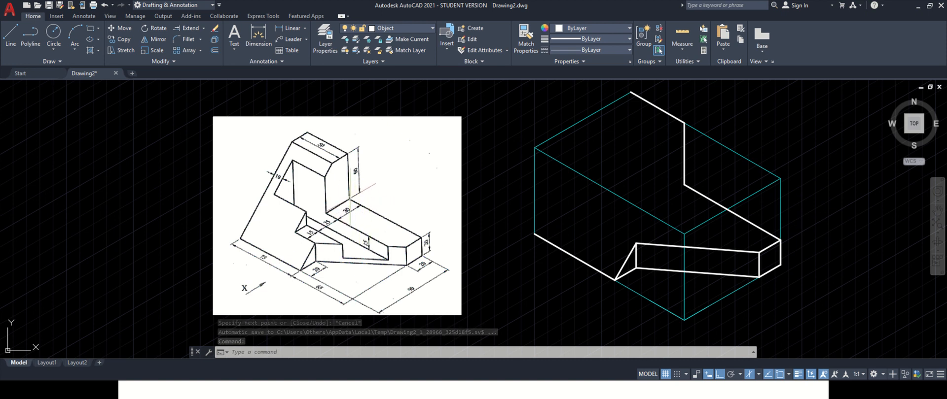
From the 50-unit vertical's lower end, draw a 30-unit line at 210°, then a line about 88 units long at 330° past the upper slanted edge
{"action": "left_click", "coordinate": [11, 37]}
{"action": "left_click", "coordinate": [684, 185]}
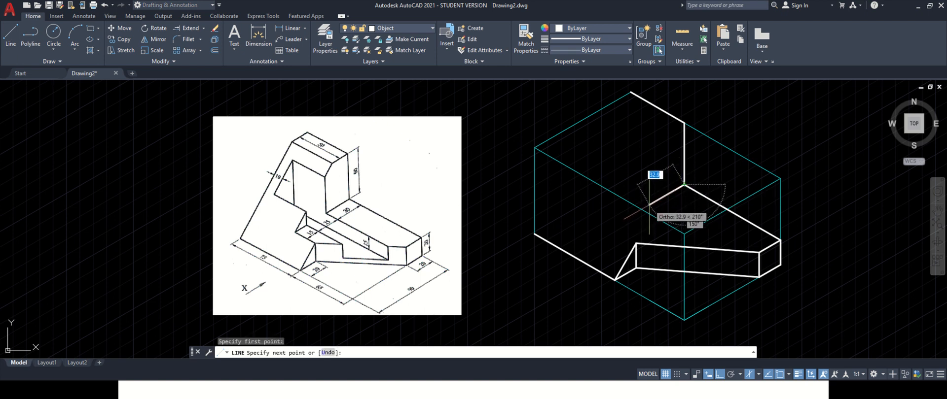
{"action": "type", "text": "30"}
{"action": "key", "text": "Return"}
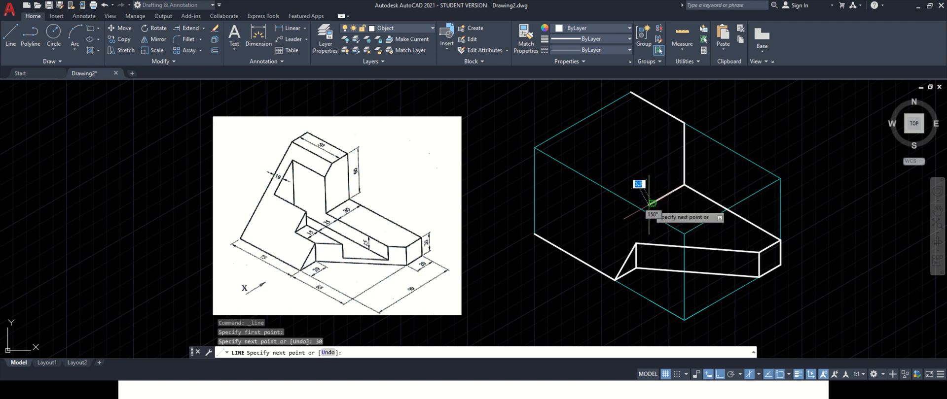
{"action": "left_click", "coordinate": [652, 203]}
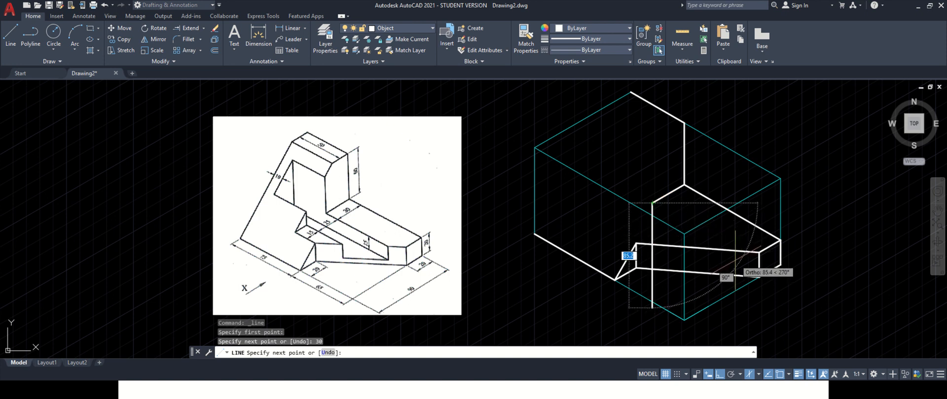
{"action": "key", "text": "F5"}
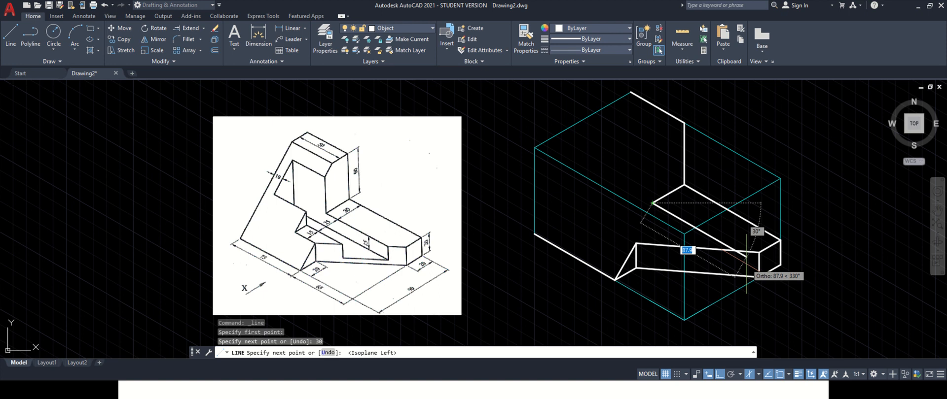
{"action": "left_click", "coordinate": [746, 257]}
{"action": "key", "text": "Escape"}
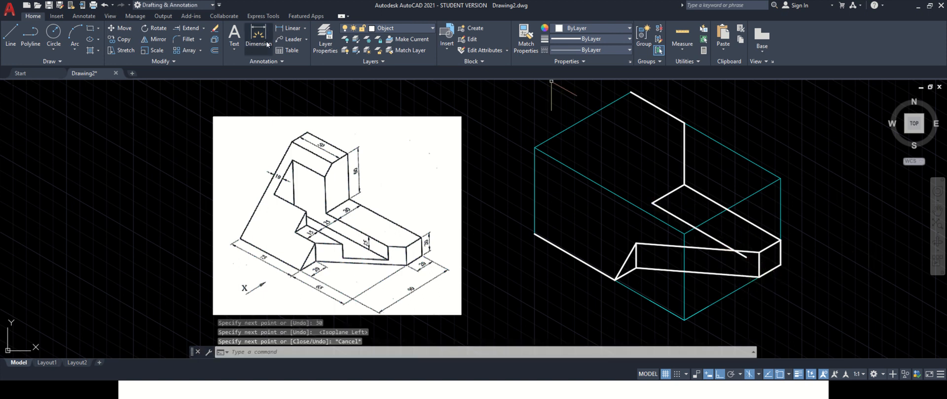
Trim the end of the long line that runs past the upper slanted edge
{"action": "left_click", "coordinate": [203, 29]}
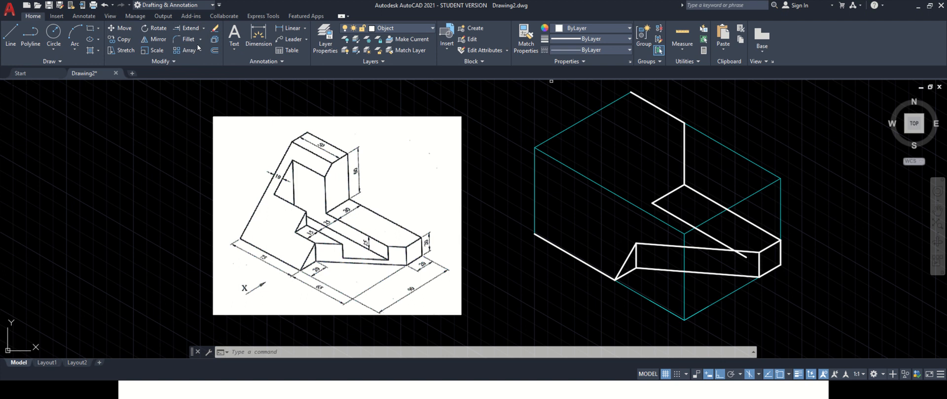
{"action": "left_click", "coordinate": [197, 44]}
{"action": "left_click", "coordinate": [750, 259]}
{"action": "key", "text": "Escape"}
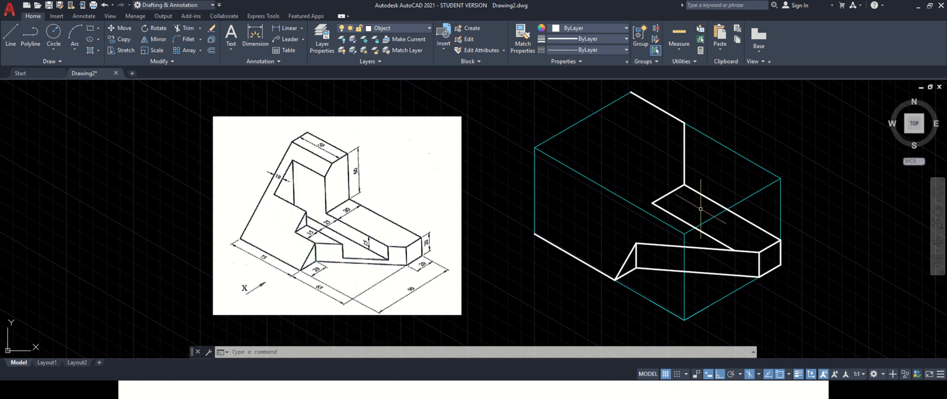
Copy the trimmed line from its lower end to the top of the 20-unit vertical at the front triangle
{"action": "left_click", "coordinate": [124, 39]}
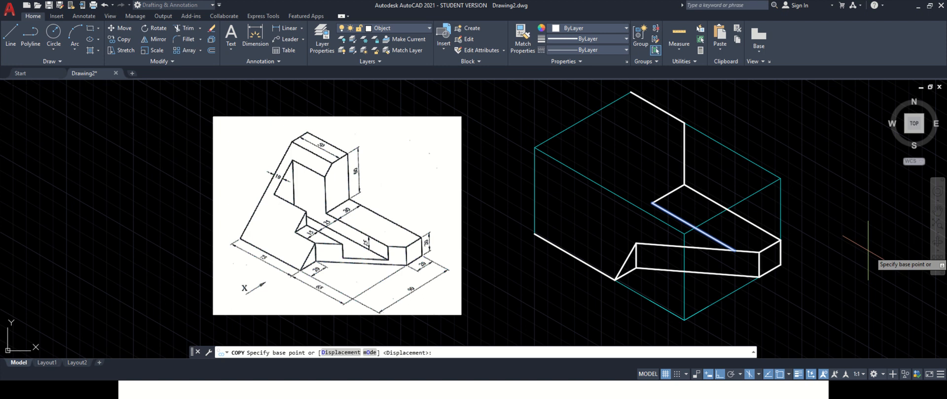
{"action": "left_click", "coordinate": [735, 251]}
{"action": "left_click", "coordinate": [637, 243]}
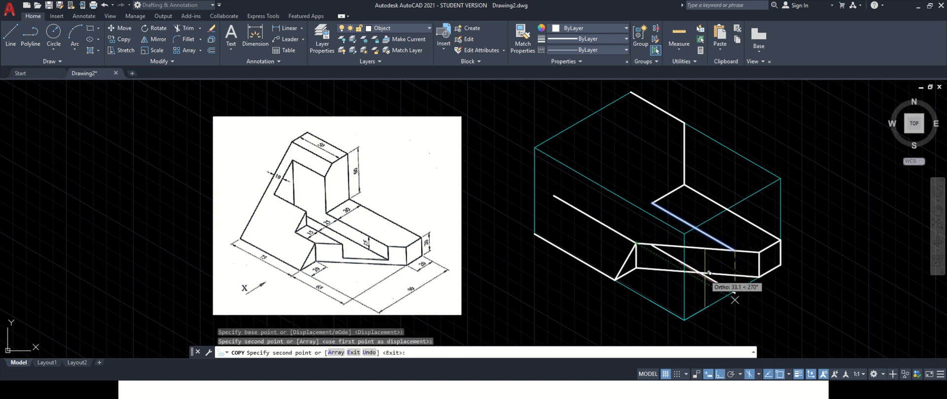
{"action": "key", "text": "Escape"}
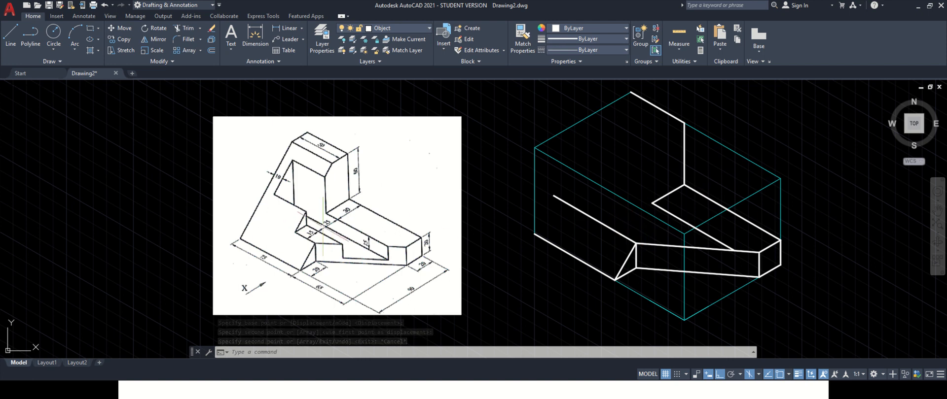
Try to copy the trimmed line by 25 units from its lower end in the top isoplane, and erase that copy
{"action": "left_click", "coordinate": [122, 39]}
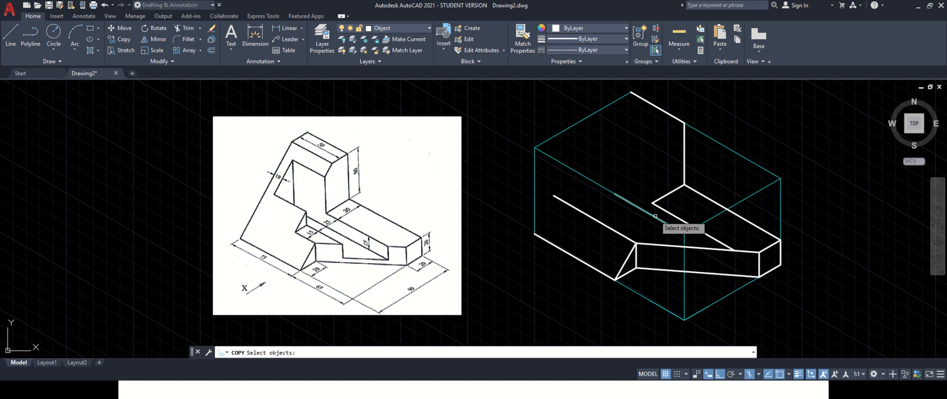
{"action": "key", "text": "Escape"}
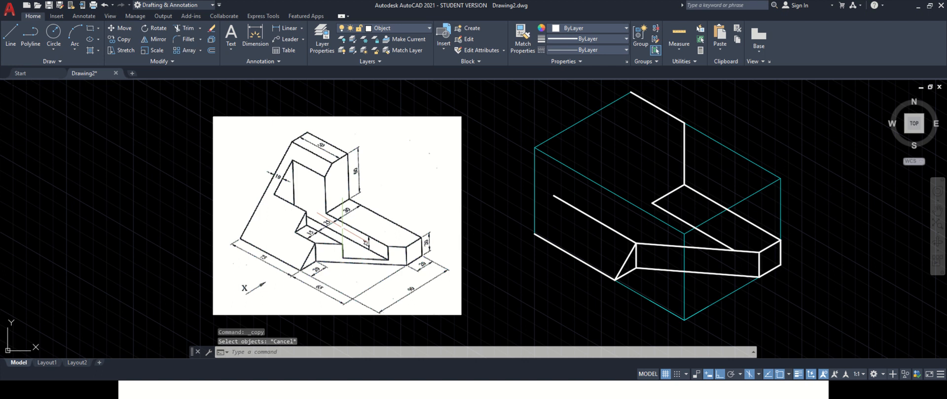
{"action": "left_click", "coordinate": [715, 239]}
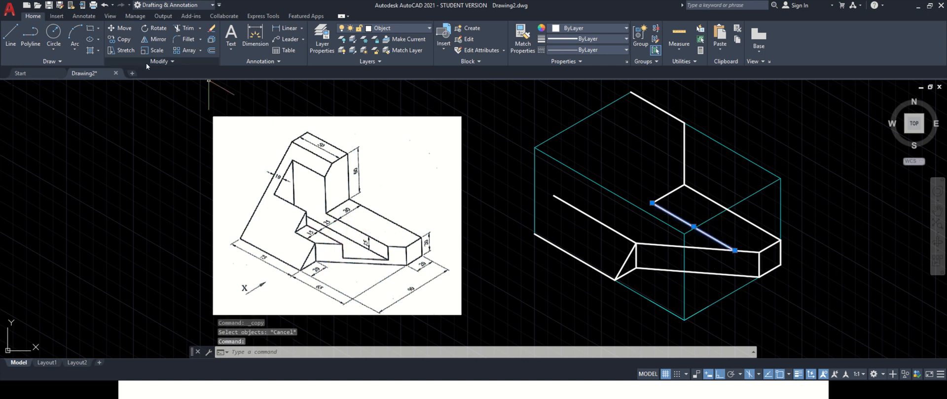
{"action": "left_click", "coordinate": [121, 39]}
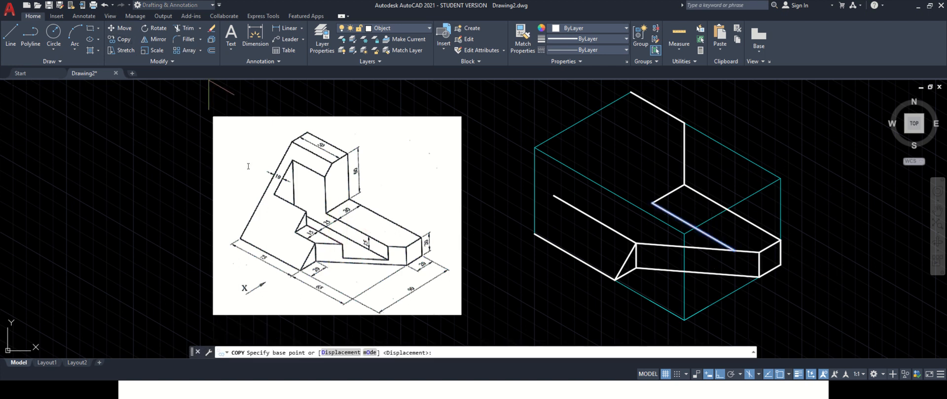
{"action": "left_click", "coordinate": [735, 251]}
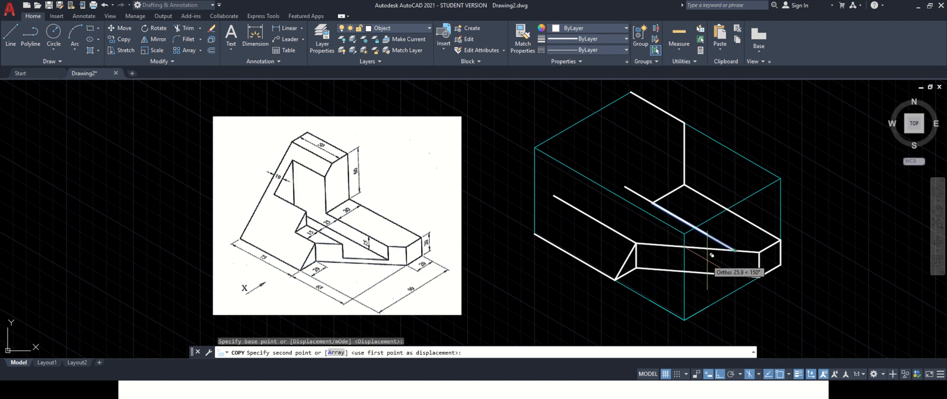
{"action": "key", "text": "F5"}
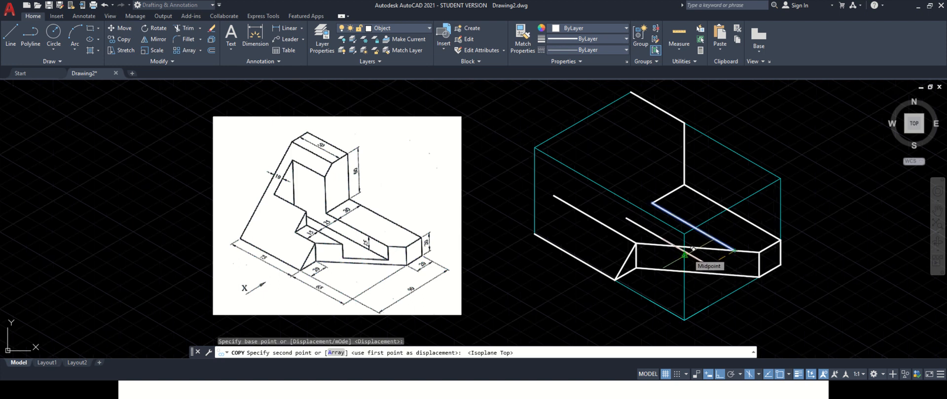
{"action": "type", "text": "25"}
{"action": "key", "text": "Return"}
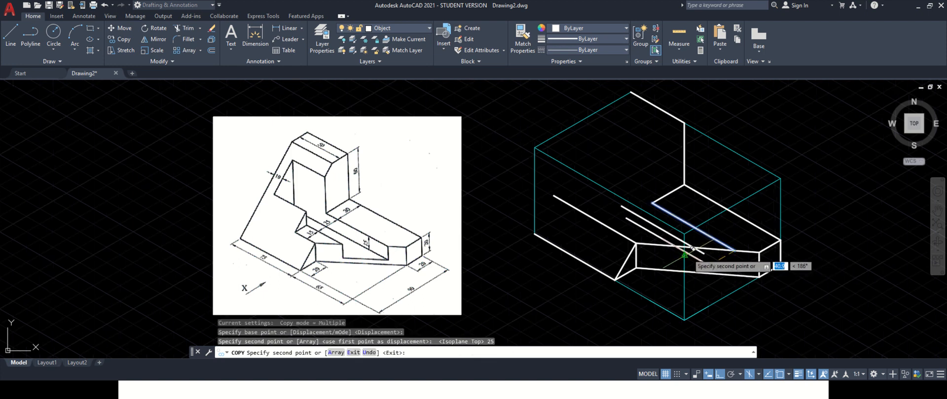
{"action": "key", "text": "Escape"}
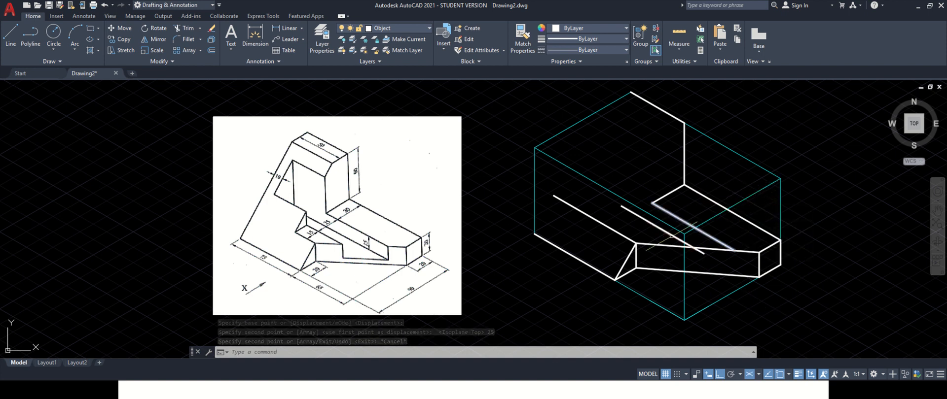
{"action": "left_click", "coordinate": [668, 234]}
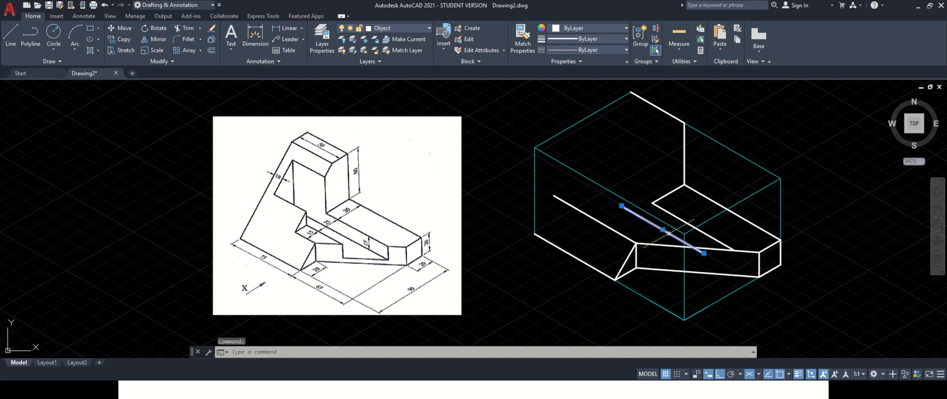
{"action": "key", "text": "Delete"}
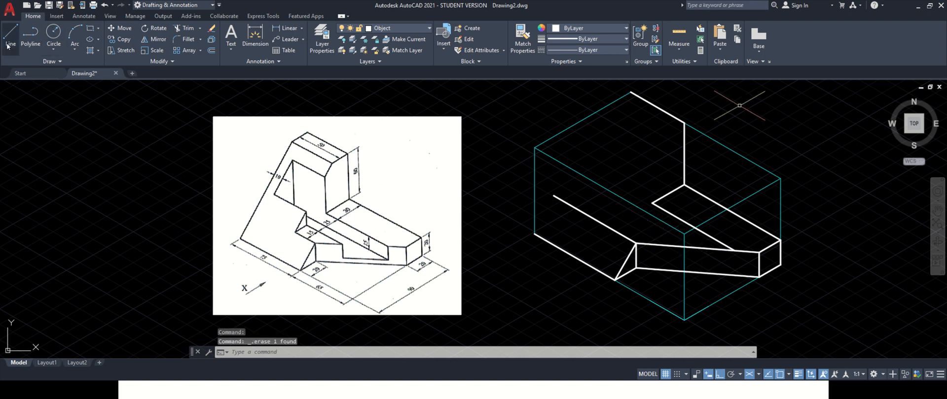
Copy the trimmed line 25 units at 210° from its upper end
{"action": "left_click", "coordinate": [123, 39]}
{"action": "left_click", "coordinate": [714, 238]}
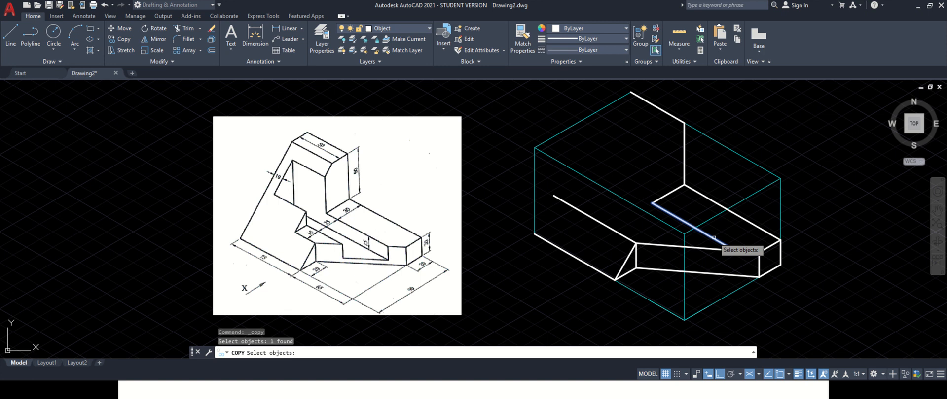
{"action": "key", "text": "Return"}
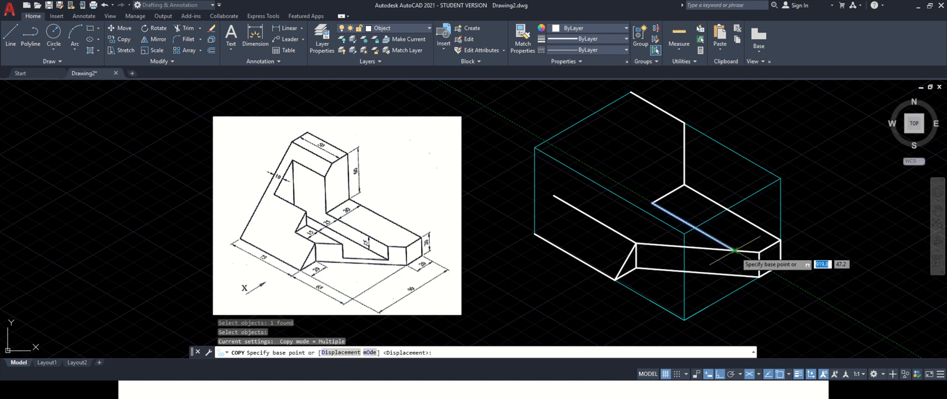
{"action": "left_click", "coordinate": [652, 203]}
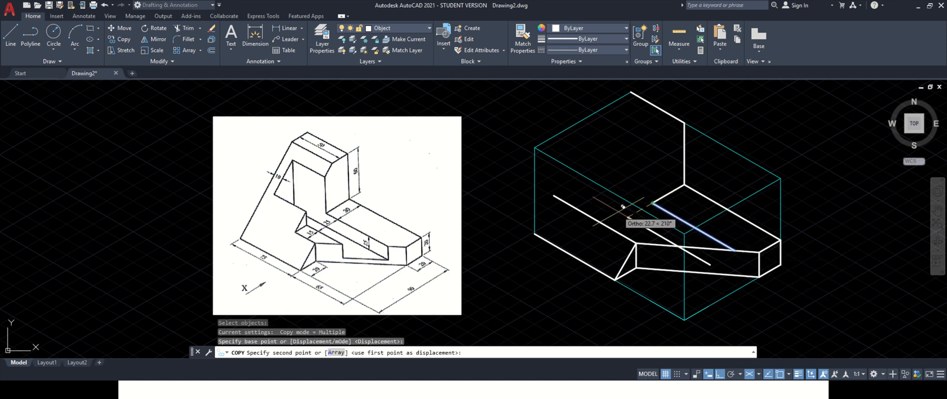
{"action": "type", "text": "25"}
{"action": "key", "text": "Return"}
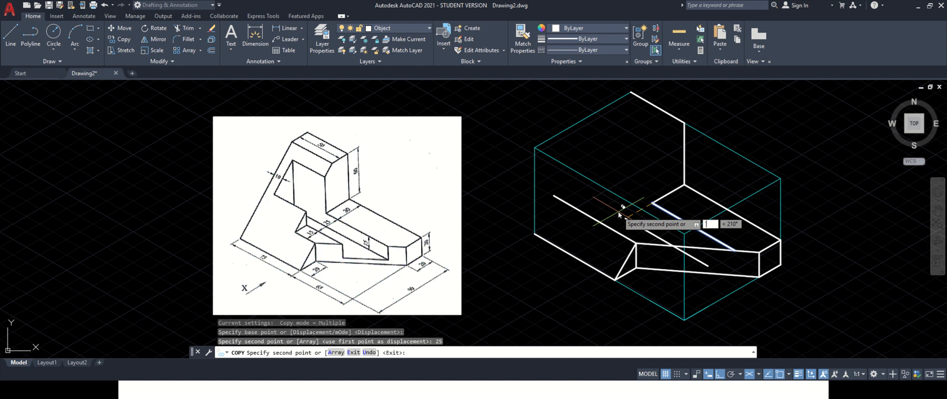
{"action": "key", "text": "Escape"}
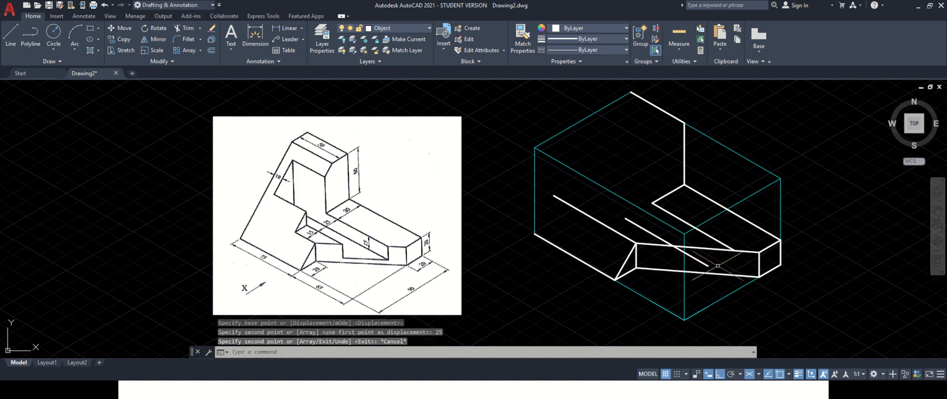
Trim the part of the 25-unit offset copy that extends beyond the upper slanted edge
{"action": "left_click", "coordinate": [185, 28]}
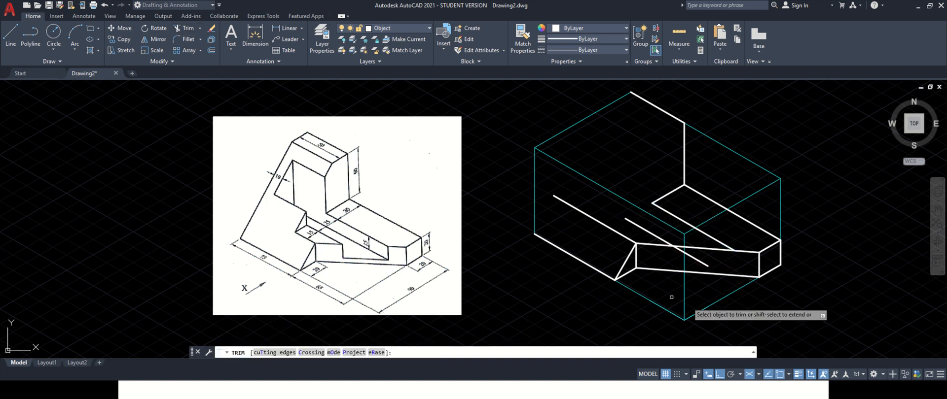
{"action": "left_click", "coordinate": [698, 261]}
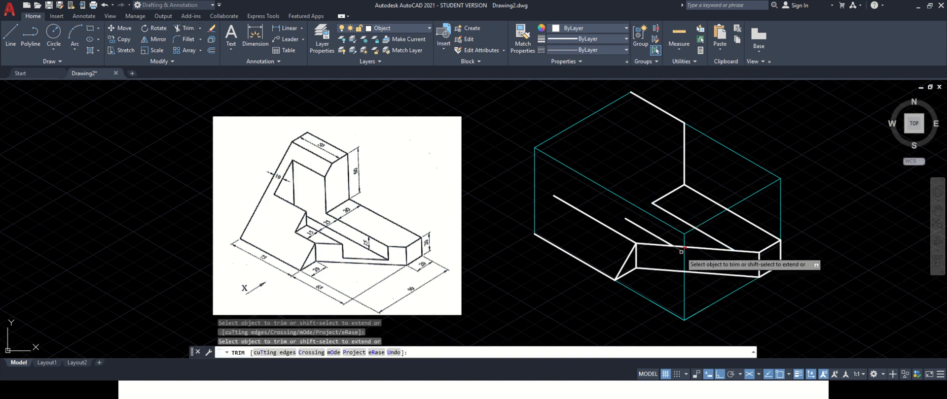
{"action": "key", "text": "Escape"}
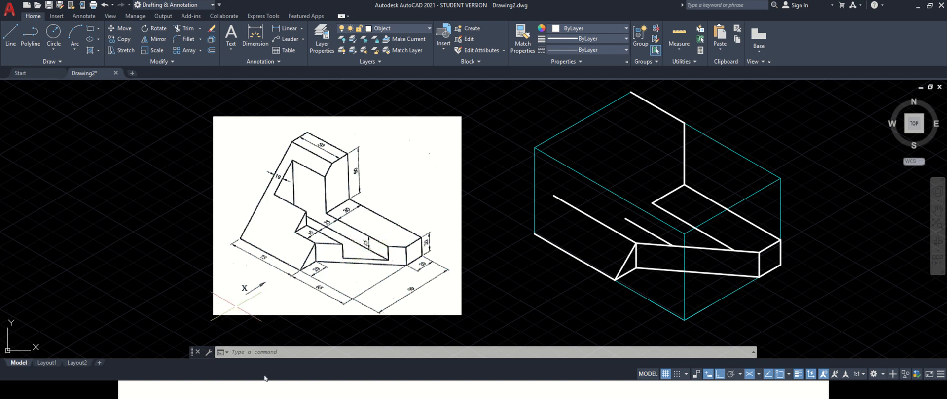
In the right isoplane, draw a 15-unit vertical line down from the offset copy's lower end on the slanted edge
{"action": "left_click", "coordinate": [11, 33]}
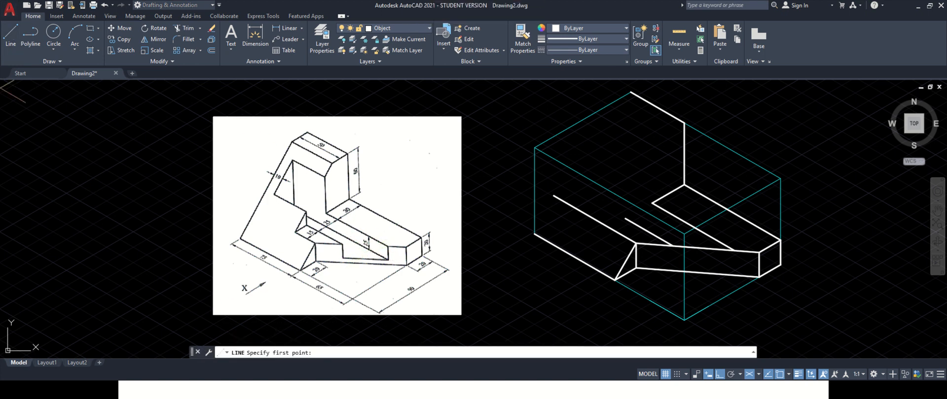
{"action": "key", "text": "F5"}
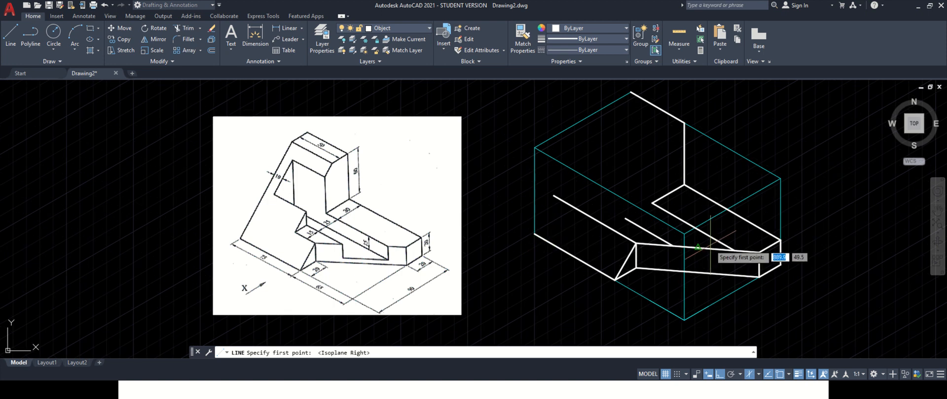
{"action": "left_click", "coordinate": [673, 246]}
{"action": "type", "text": "1"}
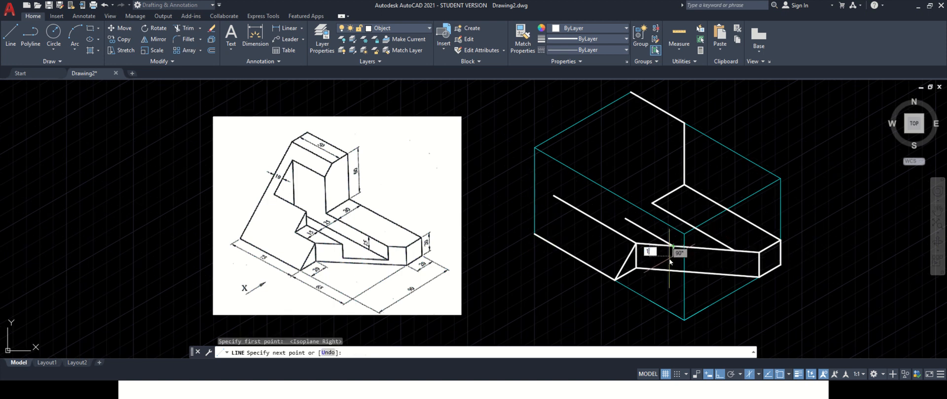
{"action": "type", "text": "5"}
{"action": "key", "text": "Return"}
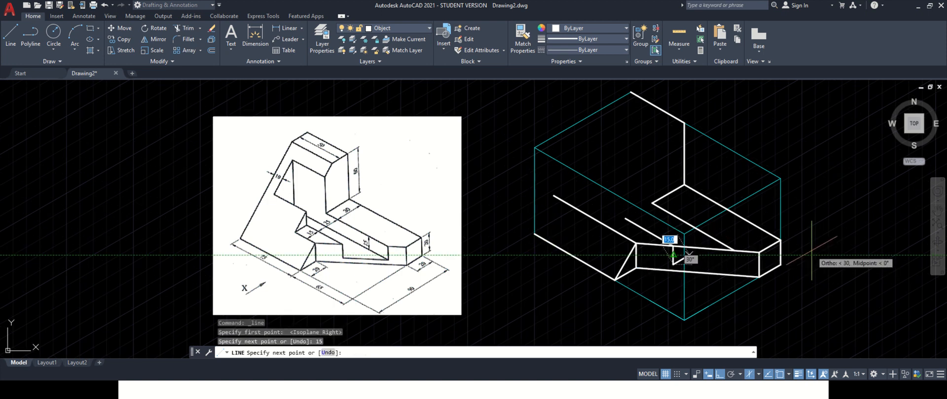
{"action": "key", "text": "Escape"}
Copy the 15-unit vertical from its top to the point where the original trimmed line meets the slanted edge
{"action": "left_click", "coordinate": [118, 40]}
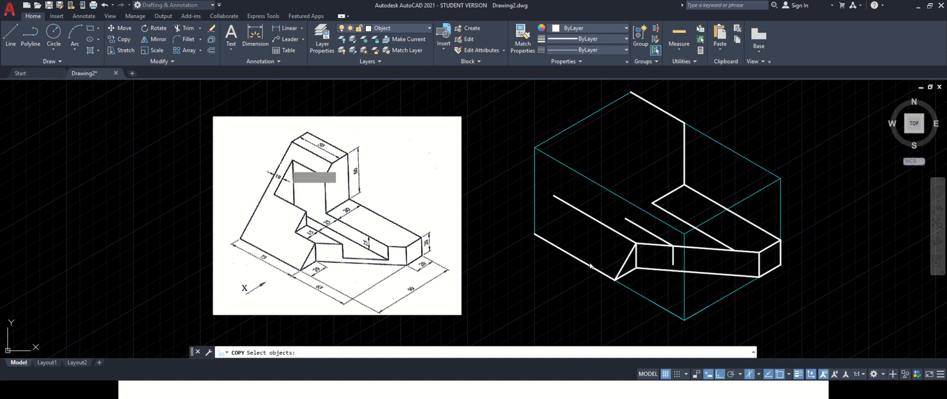
{"action": "left_click", "coordinate": [673, 257]}
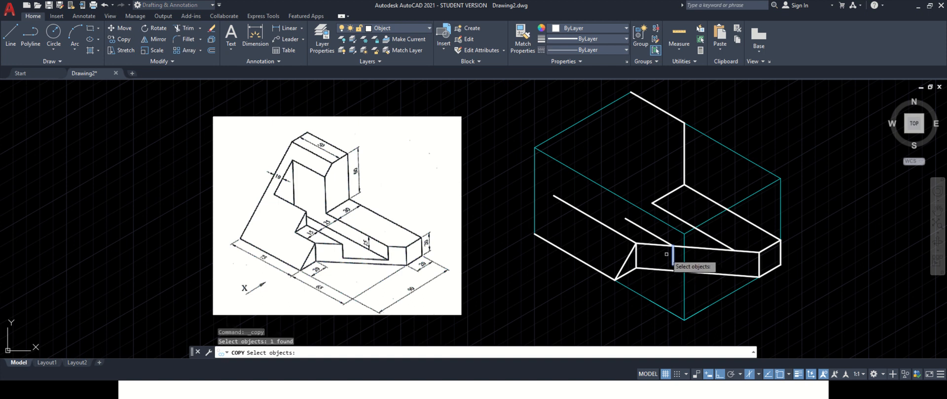
{"action": "key", "text": "Return"}
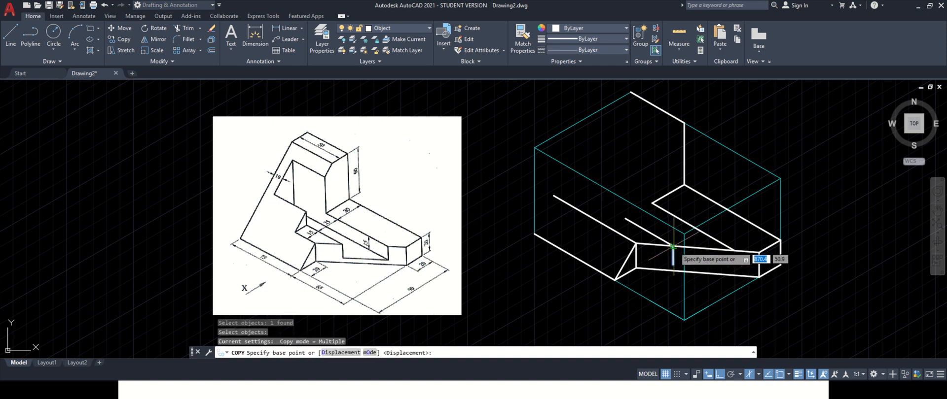
{"action": "left_click", "coordinate": [673, 247]}
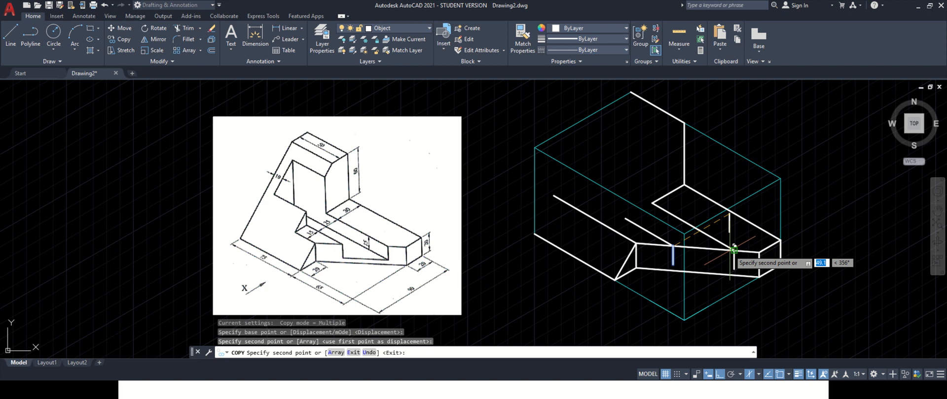
{"action": "key", "text": "Escape"}
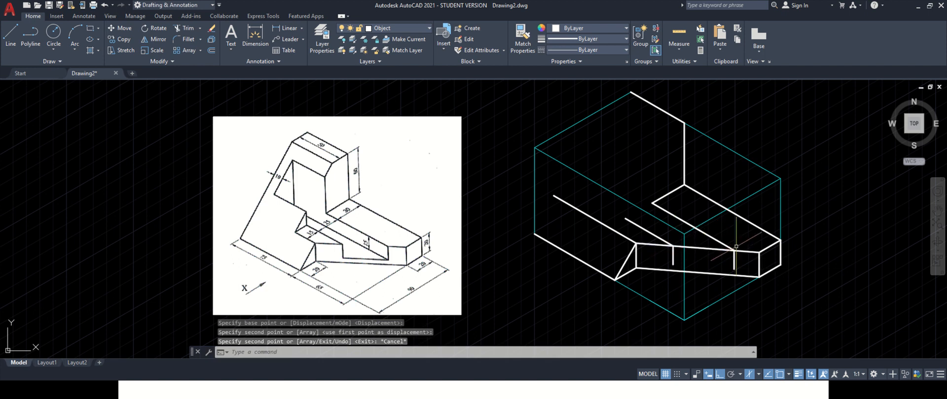
Trim away the upper slanted edge between the two 15-unit verticals to open the slot
{"action": "left_click", "coordinate": [186, 28]}
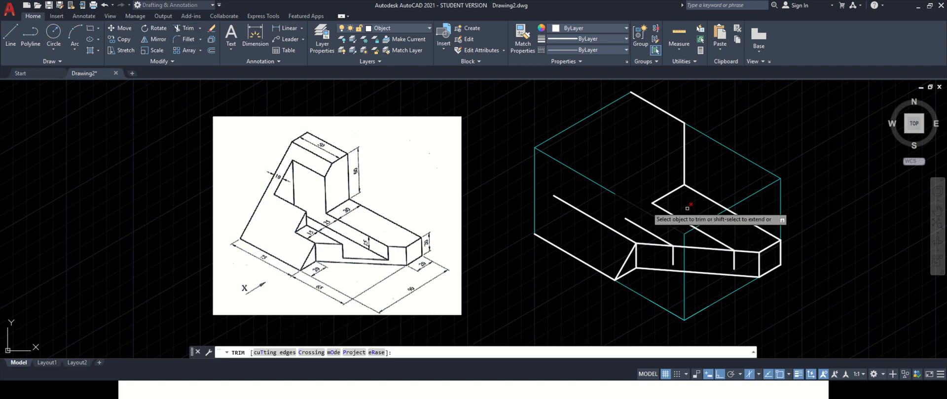
{"action": "left_click", "coordinate": [680, 246]}
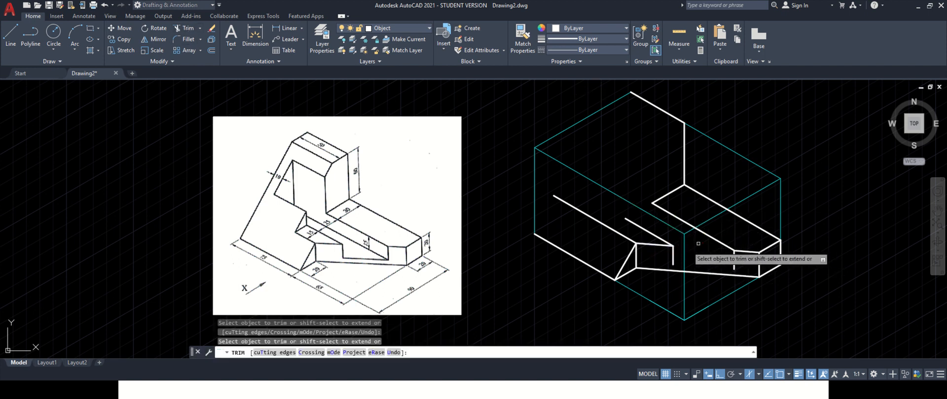
{"action": "key", "text": "Escape"}
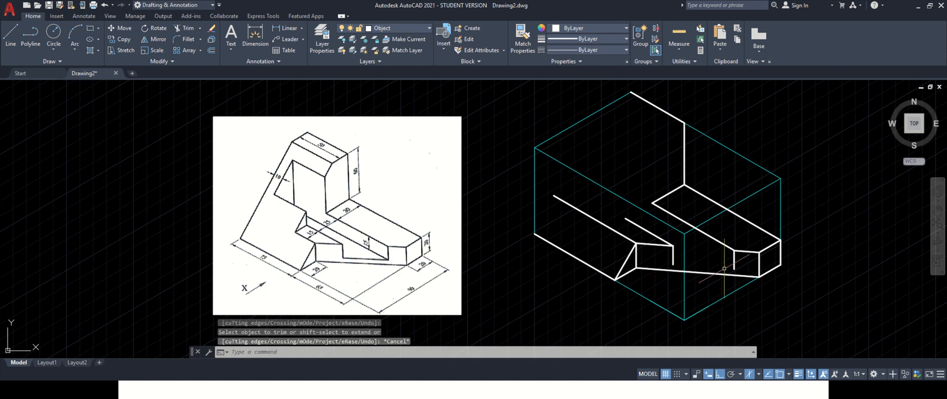
Draw a line joining the lower ends of the two 15-unit verticals to form the slot's bottom edge
{"action": "left_click", "coordinate": [11, 34]}
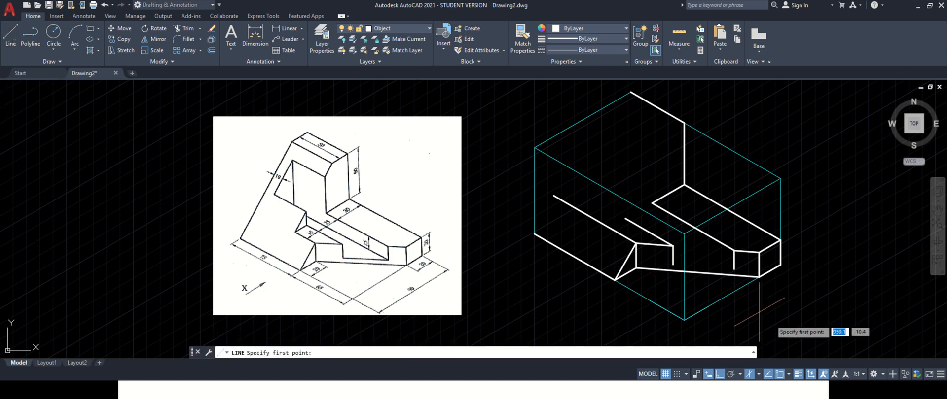
{"action": "left_click", "coordinate": [673, 264]}
{"action": "left_click", "coordinate": [734, 269]}
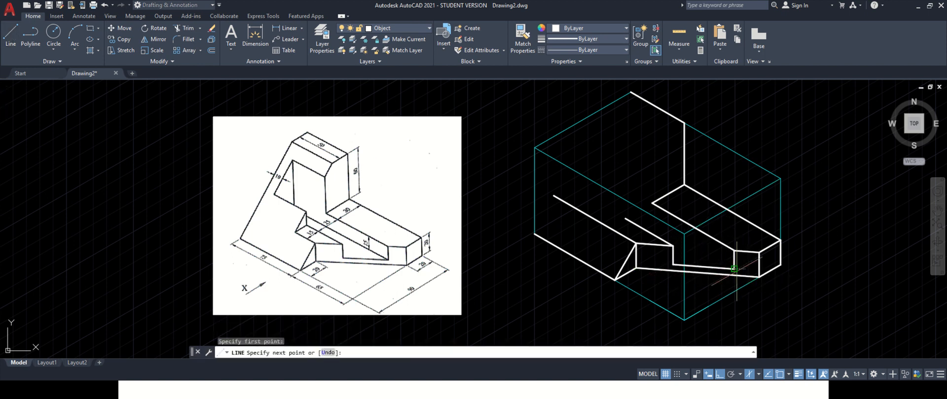
{"action": "left_click", "coordinate": [746, 266]}
{"action": "key", "text": "Escape"}
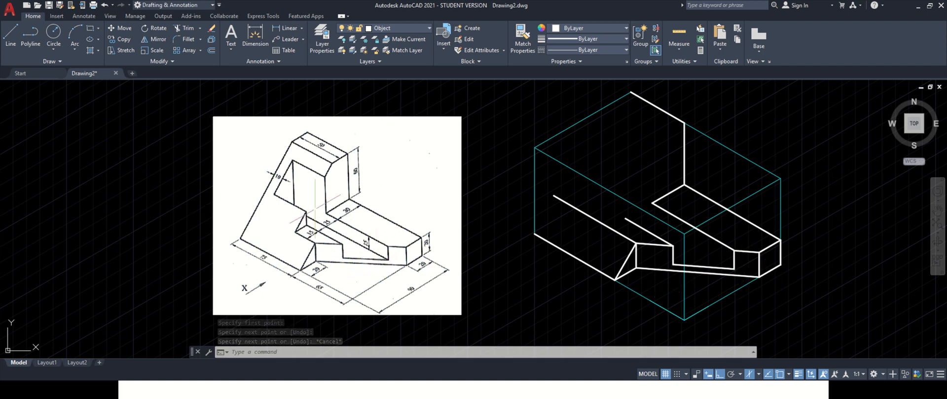
Copy the long receding edge beside the slot from the top of the 15-unit vertical to its lower end
{"action": "left_click", "coordinate": [126, 39]}
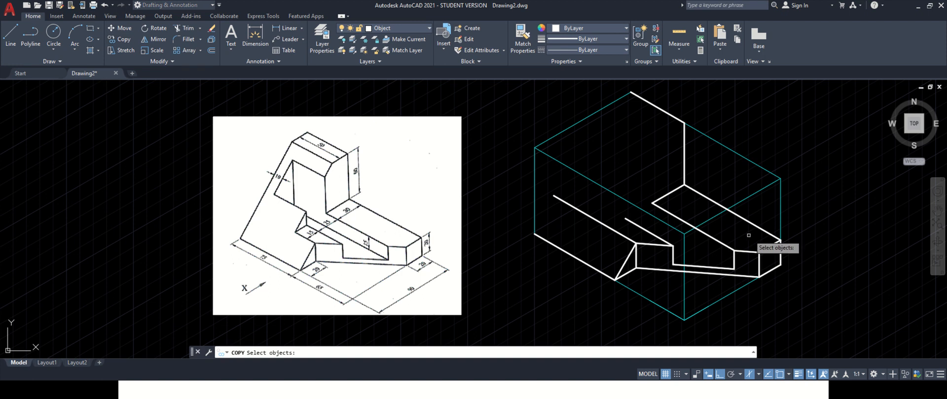
{"action": "left_click", "coordinate": [717, 240]}
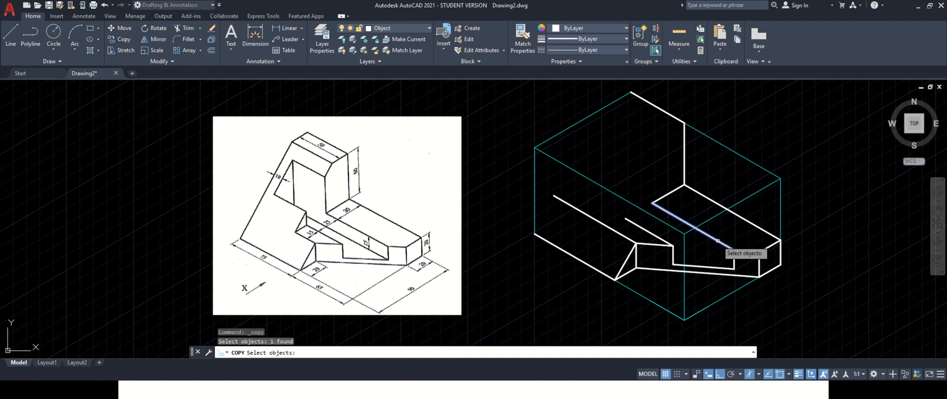
{"action": "key", "text": "Return"}
{"action": "left_click", "coordinate": [733, 251]}
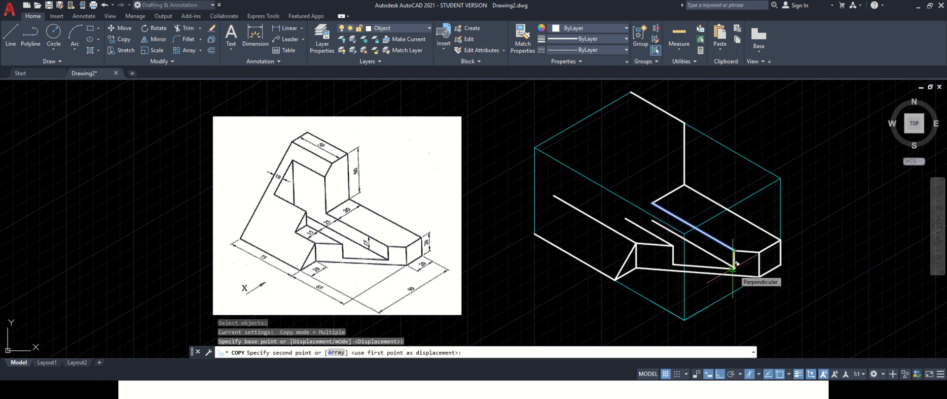
{"action": "left_click", "coordinate": [734, 269]}
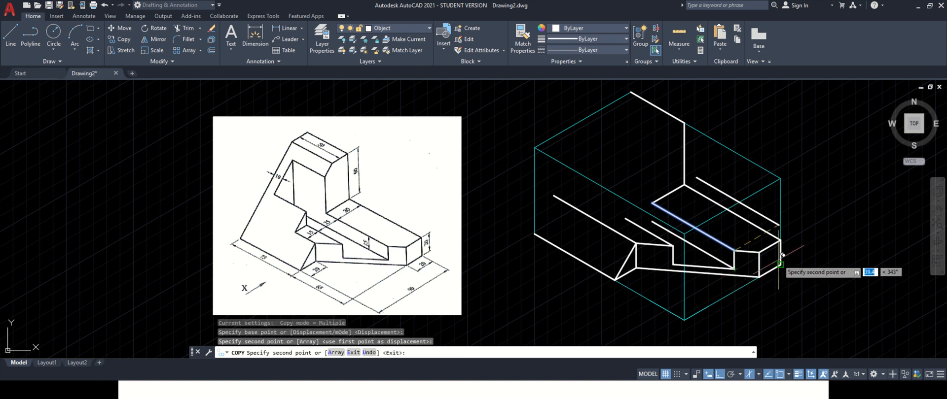
{"action": "key", "text": "Escape"}
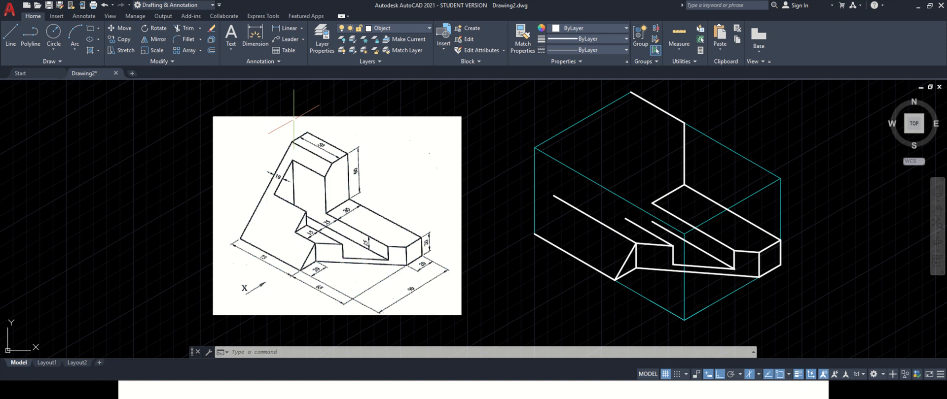
In the left isoplane, copy the short slanted corner edge 25 units back along the bracket's long bottom edge
{"action": "left_click", "coordinate": [122, 42]}
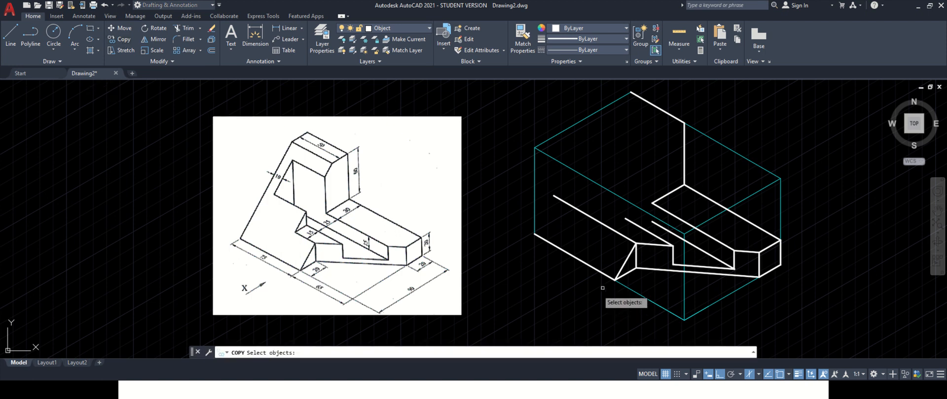
{"action": "left_click", "coordinate": [626, 262]}
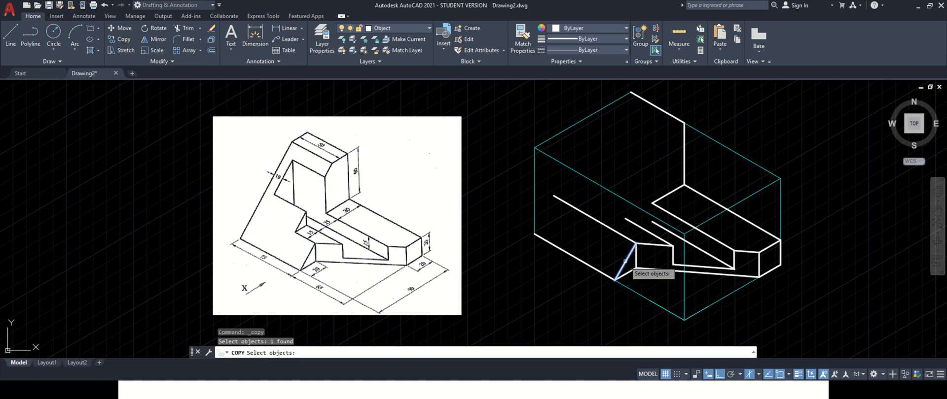
{"action": "key", "text": "Return"}
{"action": "key", "text": "F5"}
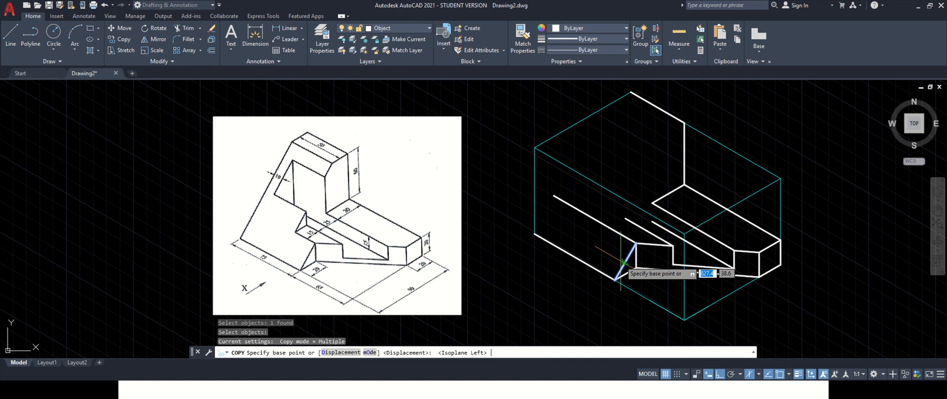
{"action": "left_click", "coordinate": [613, 280]}
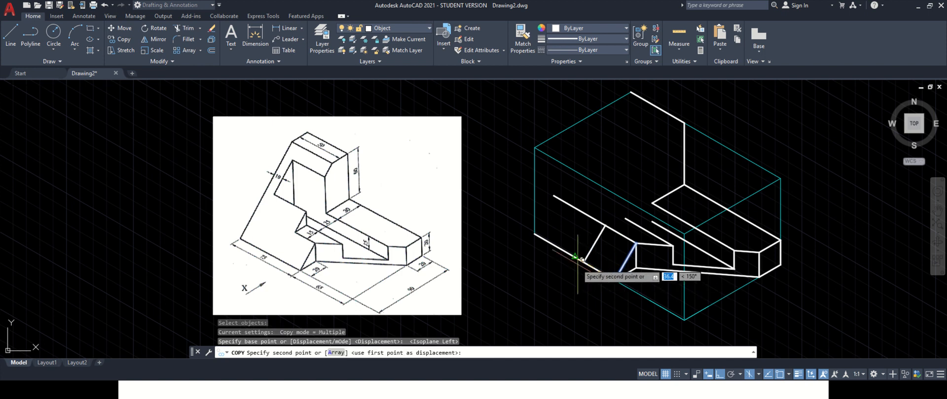
{"action": "type", "text": "25"}
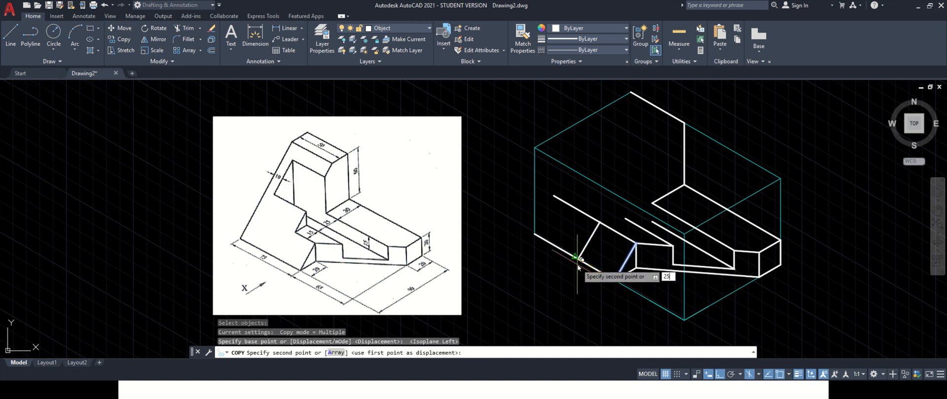
{"action": "key", "text": "Return"}
{"action": "key", "text": "Escape"}
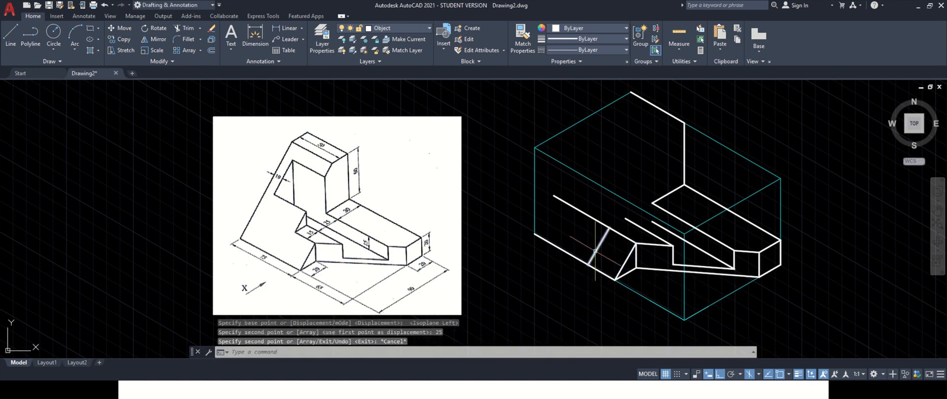
{"action": "key", "text": "Escape"}
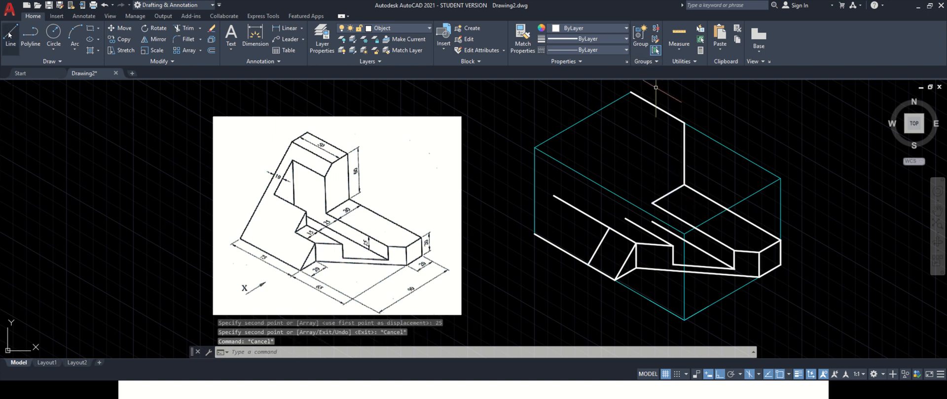
Copy the short depth edge at the foot of the upright to the upper end of the tall vertical edge
{"action": "left_click", "coordinate": [671, 190]}
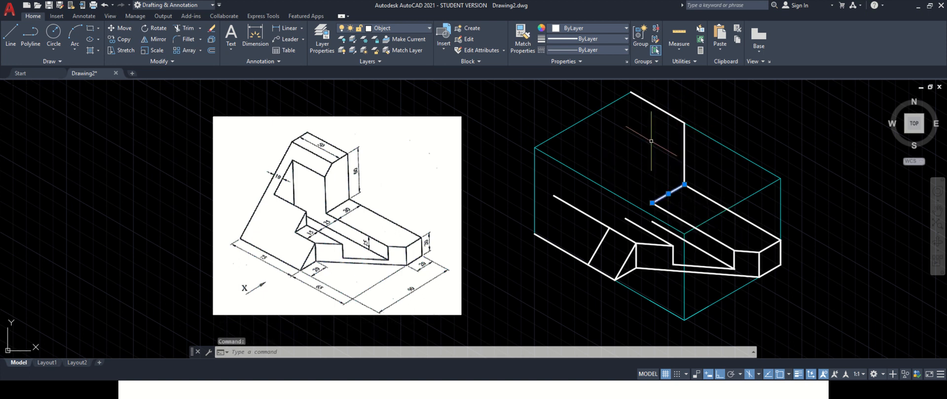
{"action": "left_click", "coordinate": [122, 40]}
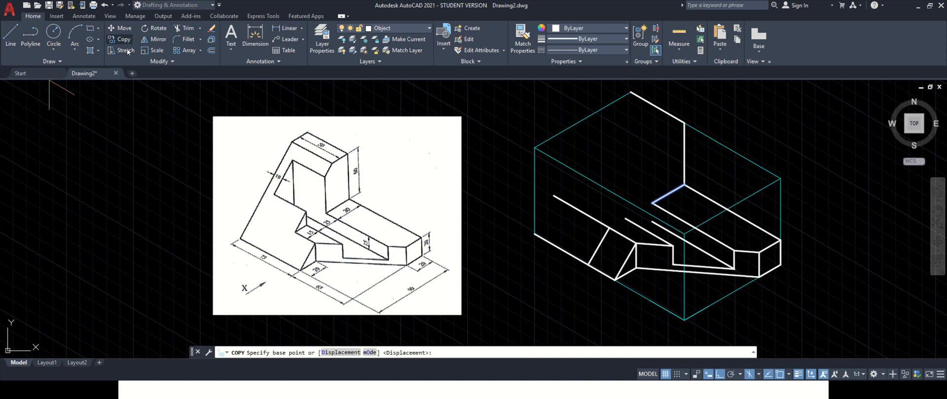
{"action": "left_click", "coordinate": [684, 185]}
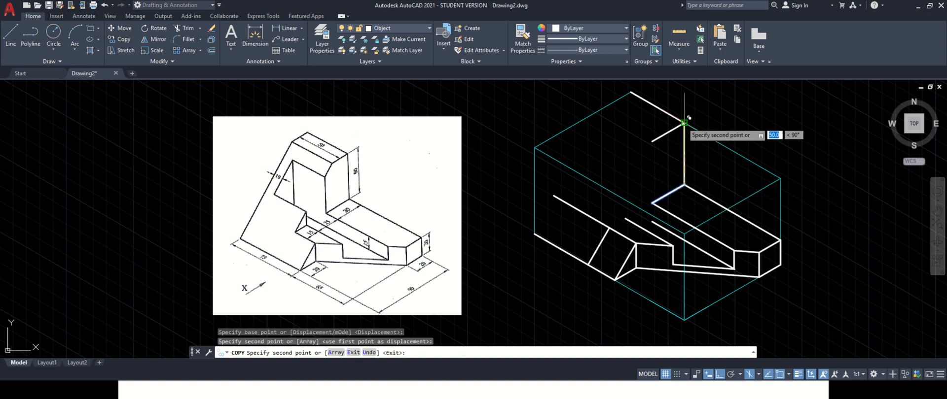
{"action": "key", "text": "Escape"}
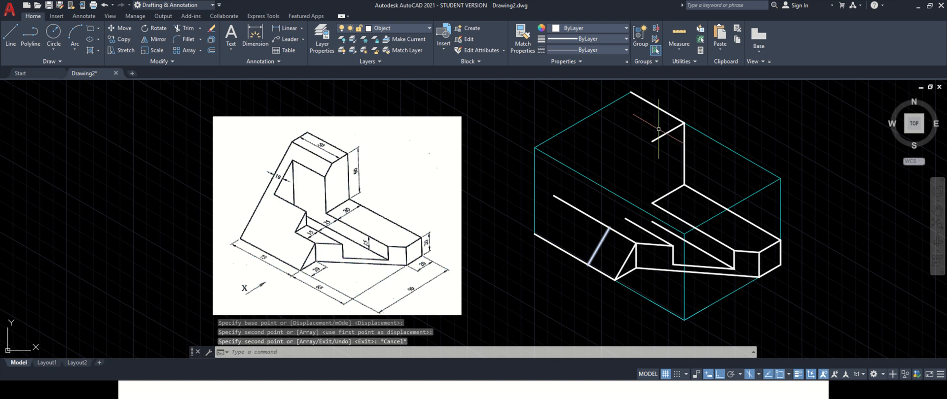
Extend the copied slanted line upward until it meets the depth edge at the top of the upright
{"action": "left_click", "coordinate": [200, 27]}
{"action": "left_click", "coordinate": [209, 70]}
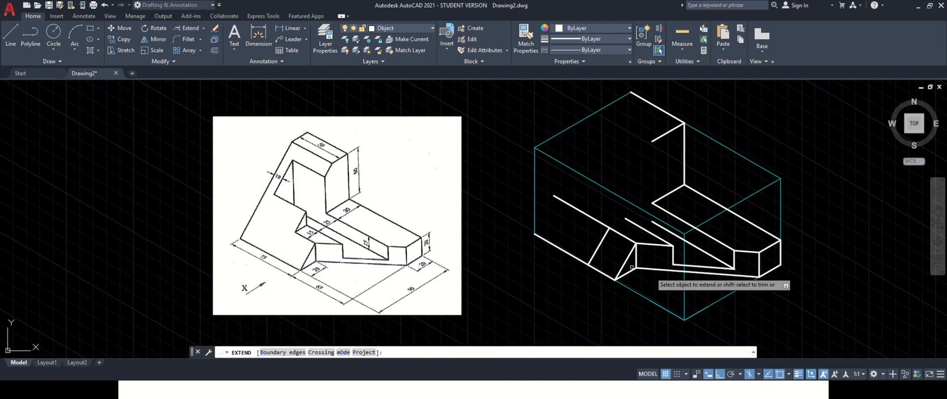
{"action": "left_click", "coordinate": [609, 231]}
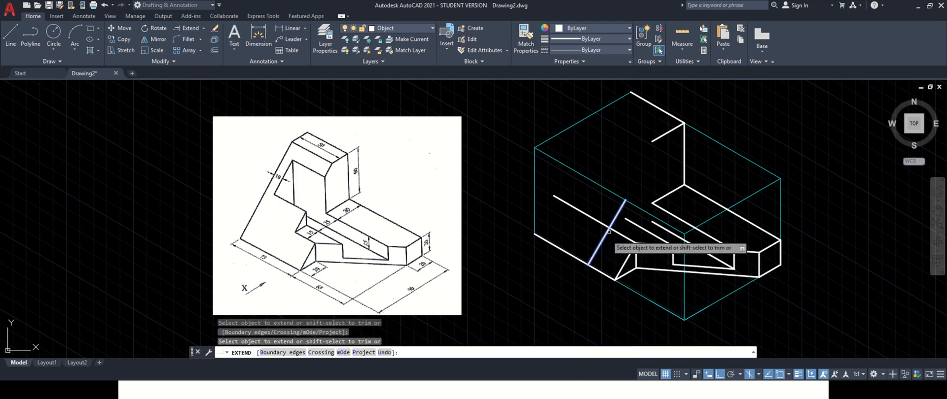
{"action": "left_click", "coordinate": [620, 208]}
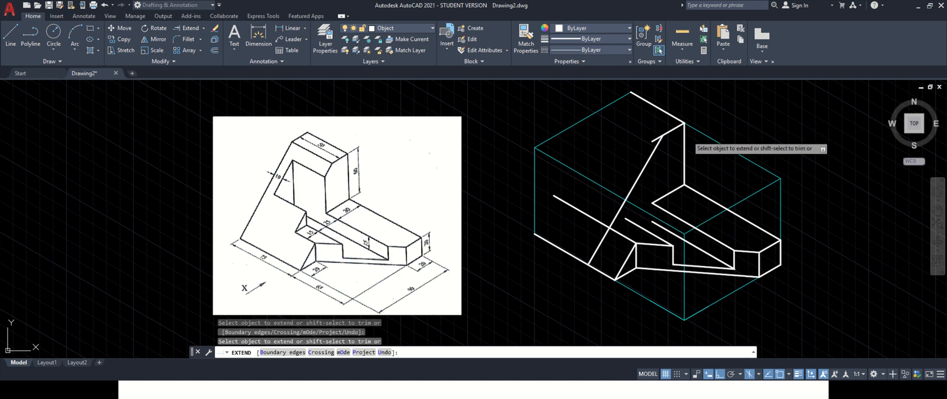
{"action": "key", "text": "Escape"}
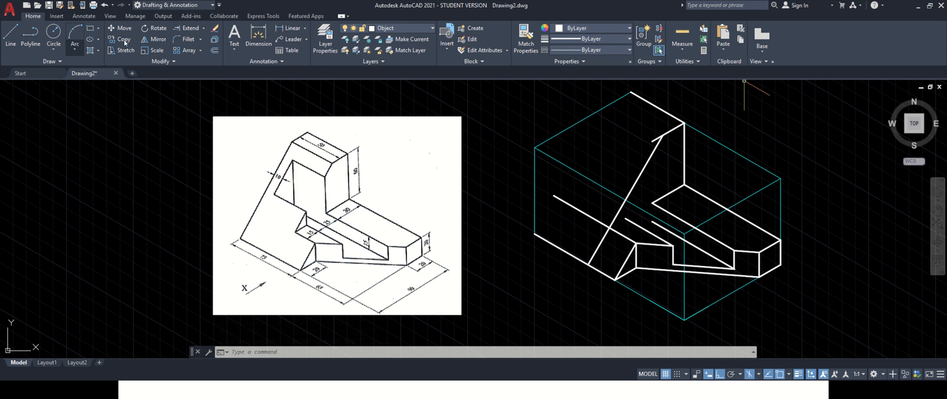
Trim the part of the top depth edge that projects beyond the long slanted line
{"action": "left_click", "coordinate": [204, 30]}
{"action": "left_click", "coordinate": [192, 46]}
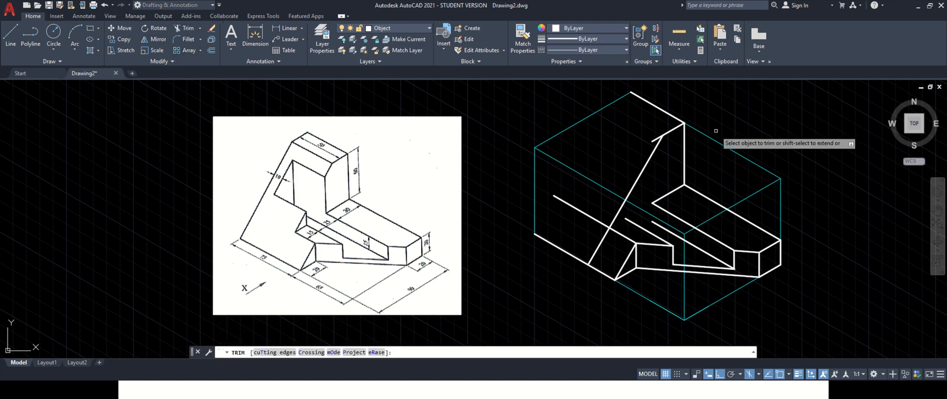
{"action": "left_click", "coordinate": [656, 140]}
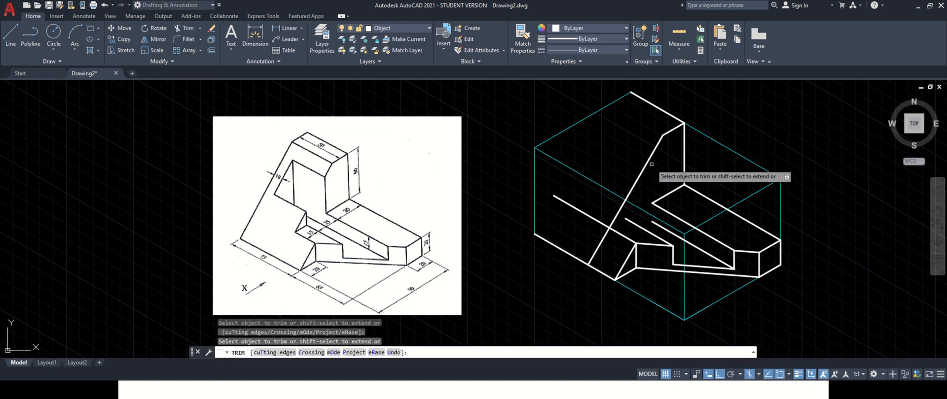
{"action": "key", "text": "Escape"}
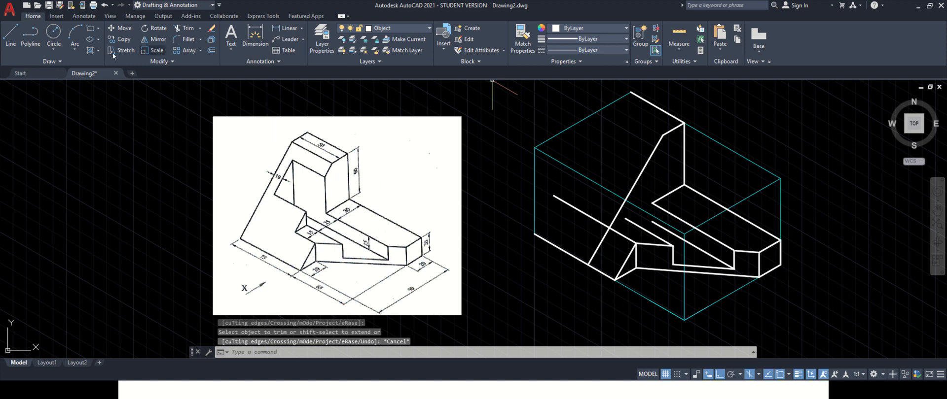
Draw a vertical line up from the inner corner at the upright's foot and trim its part above the slanted line
{"action": "left_click", "coordinate": [10, 35]}
{"action": "left_click", "coordinate": [652, 204]}
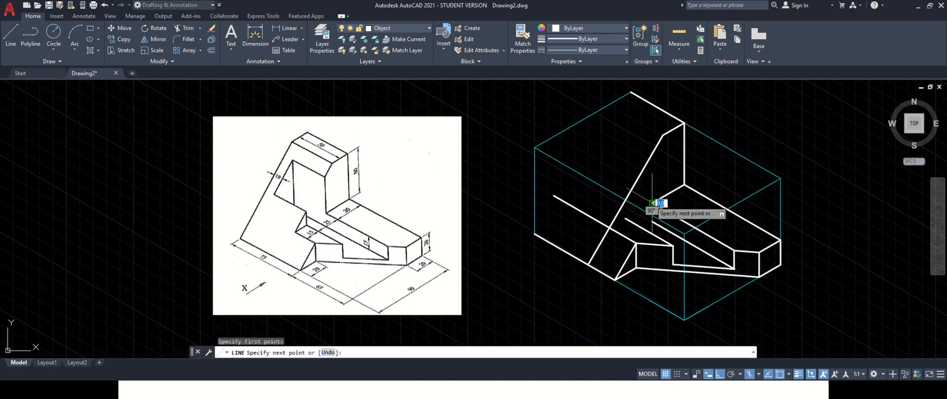
{"action": "left_click", "coordinate": [652, 140]}
{"action": "key", "text": "Escape"}
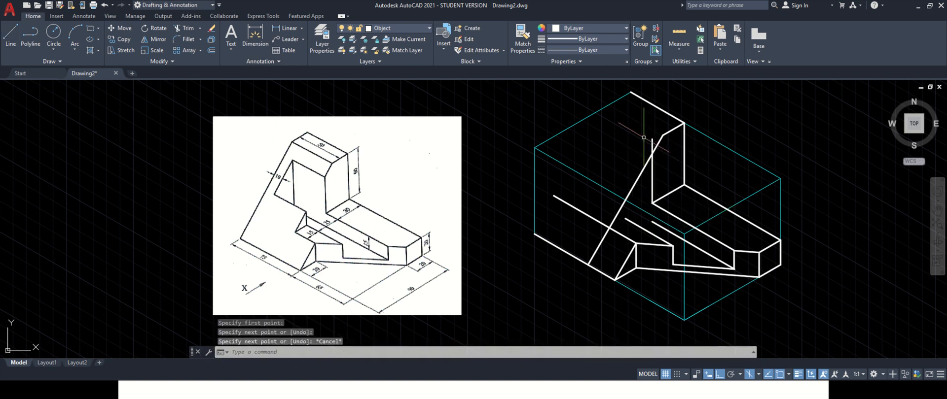
{"action": "left_click", "coordinate": [184, 28]}
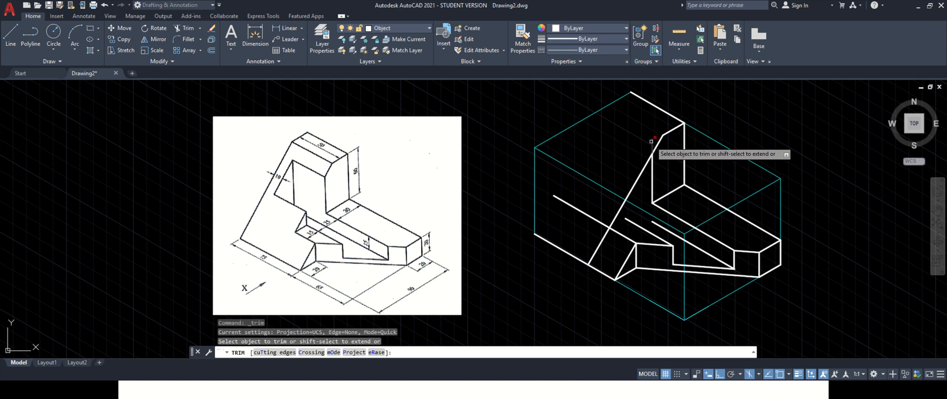
{"action": "key", "text": "Escape"}
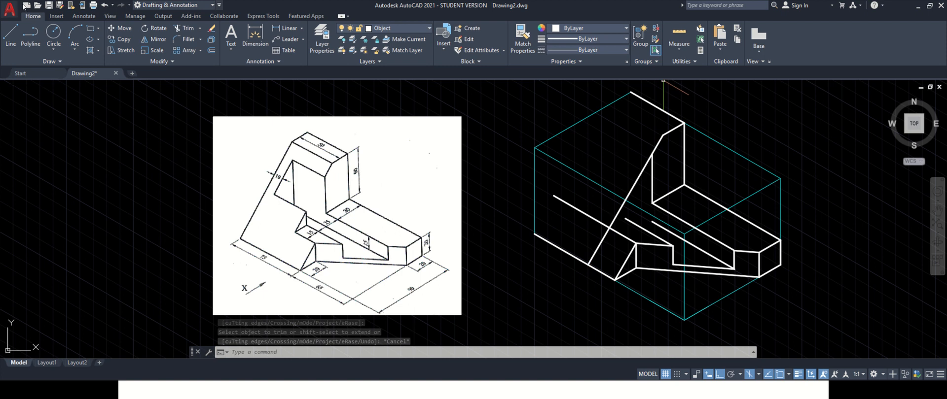
Extend the slot's upper receding edge back to the long slanted line
{"action": "left_click", "coordinate": [199, 28]}
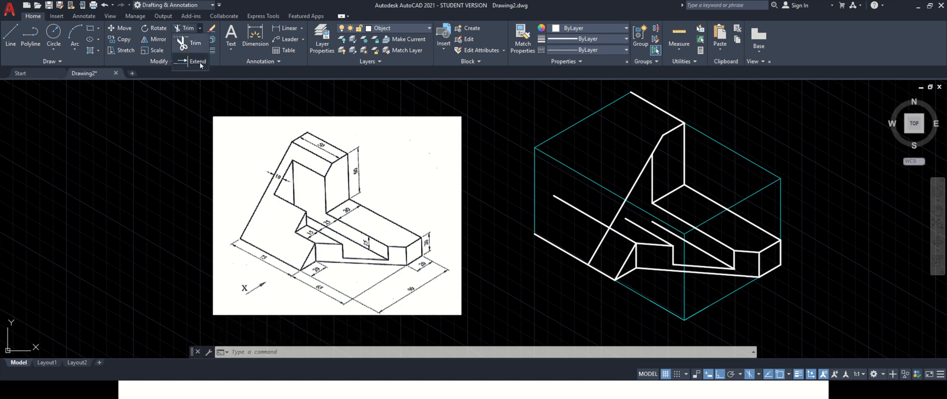
{"action": "left_click", "coordinate": [200, 62]}
{"action": "left_click", "coordinate": [633, 226]}
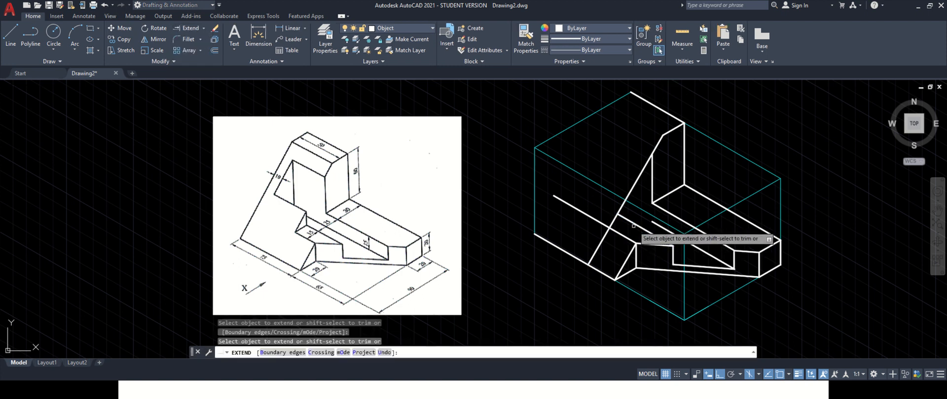
{"action": "key", "text": "Escape"}
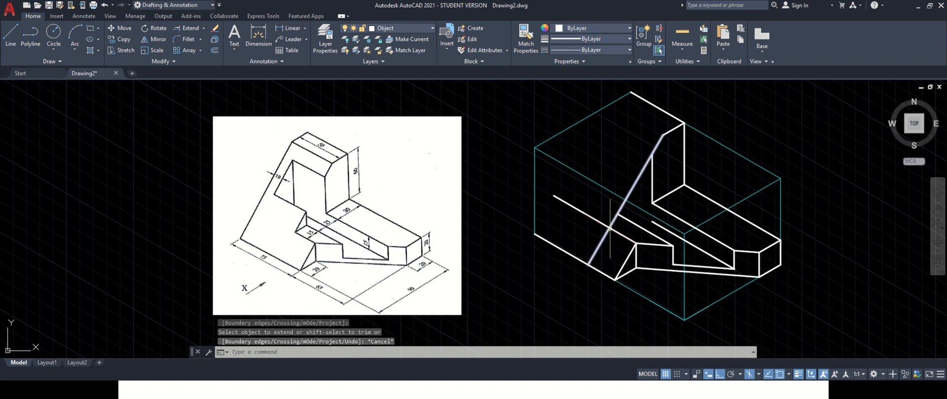
Trim the receding line outside the long slanted line, and trim the slanted line below that receding edge
{"action": "left_click", "coordinate": [203, 28]}
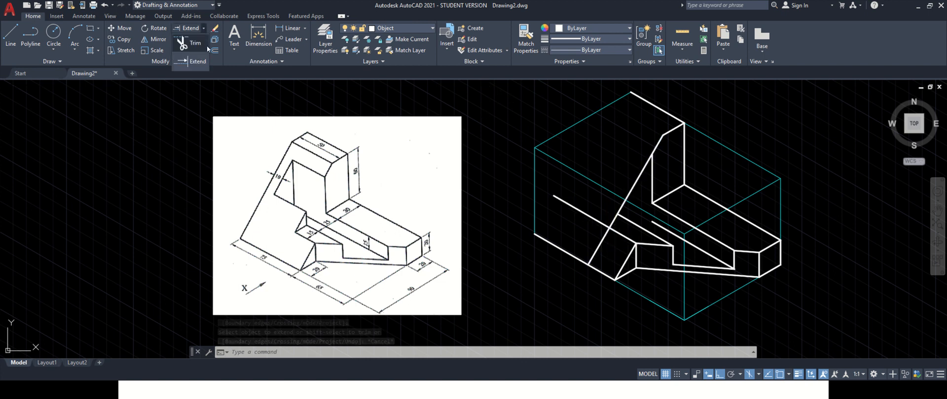
{"action": "left_click", "coordinate": [196, 40]}
{"action": "left_click", "coordinate": [586, 209]}
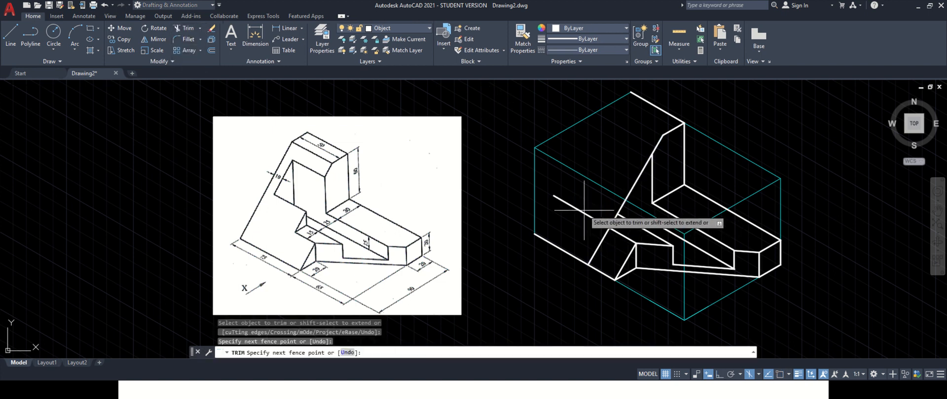
{"action": "left_click", "coordinate": [583, 214]}
{"action": "left_click", "coordinate": [596, 253]}
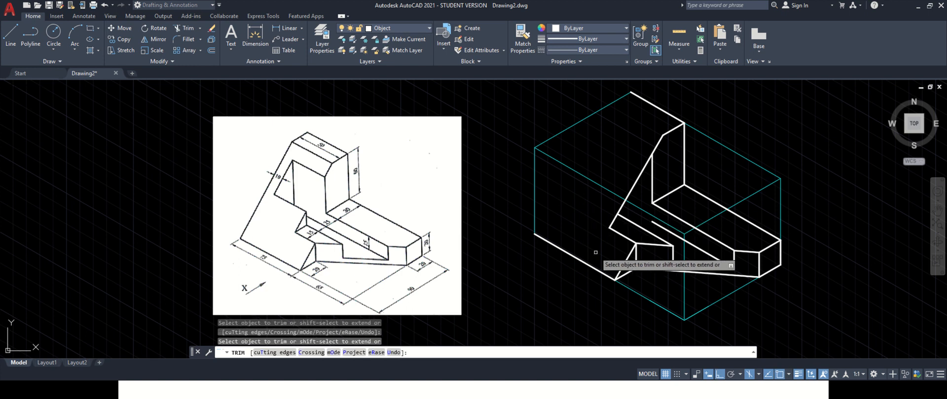
{"action": "key", "text": "Escape"}
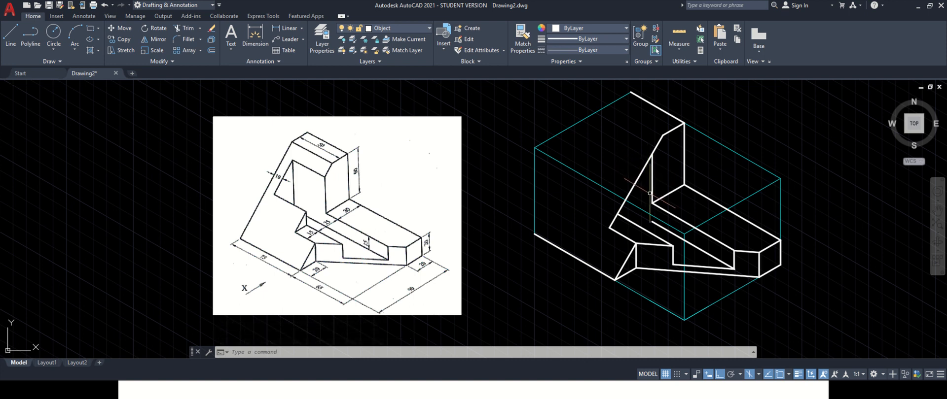
Trim the long slanted line between the slot's upper edge and the inner vertical of the upright
{"action": "left_click", "coordinate": [175, 28]}
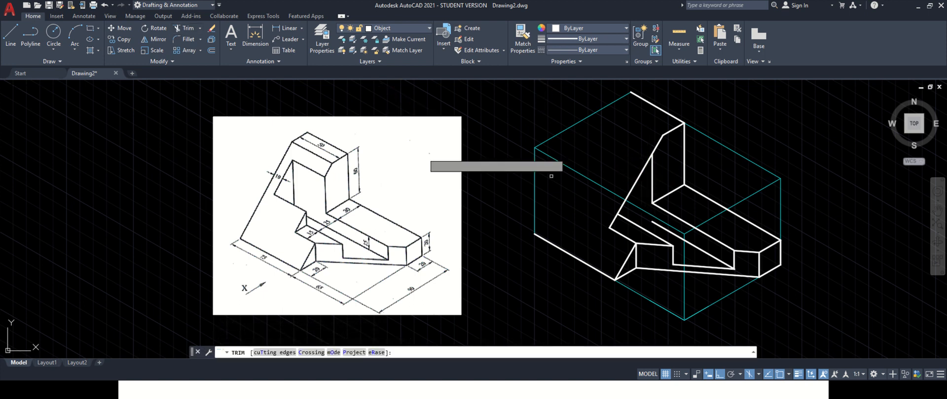
{"action": "left_click", "coordinate": [640, 174]}
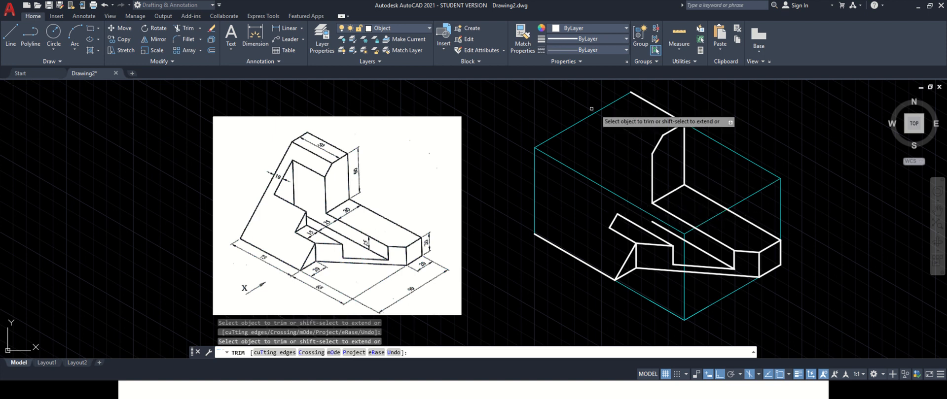
{"action": "key", "text": "Escape"}
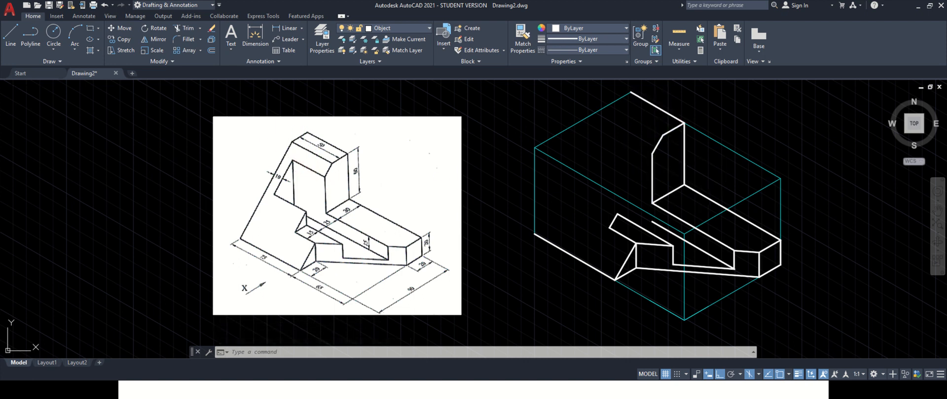
Copy the upright's top receding edge from its front corner to both ends of the short chamfer line below
{"action": "left_click", "coordinate": [657, 106]}
{"action": "left_click", "coordinate": [117, 45]}
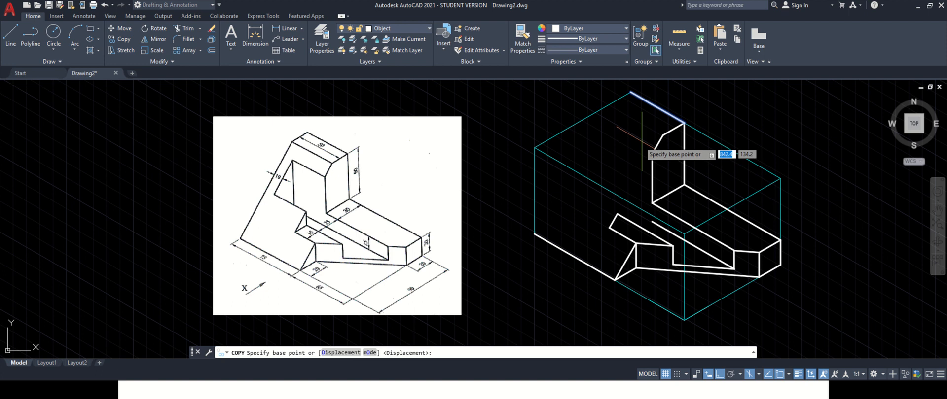
{"action": "left_click", "coordinate": [684, 123]}
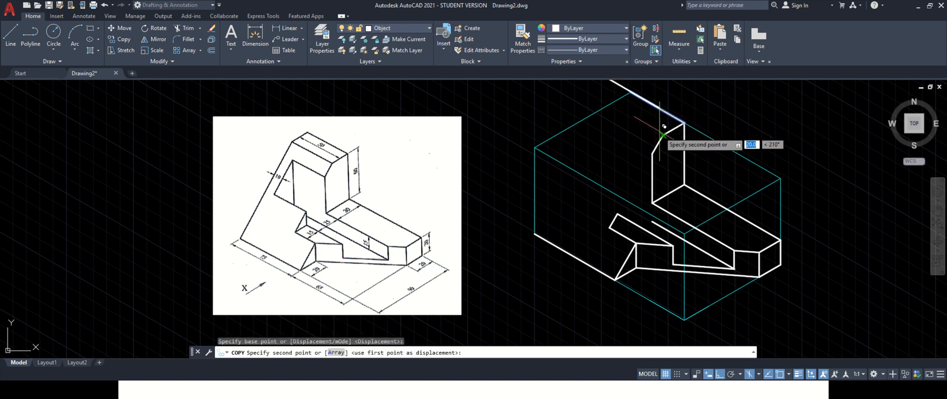
{"action": "left_click", "coordinate": [663, 133]}
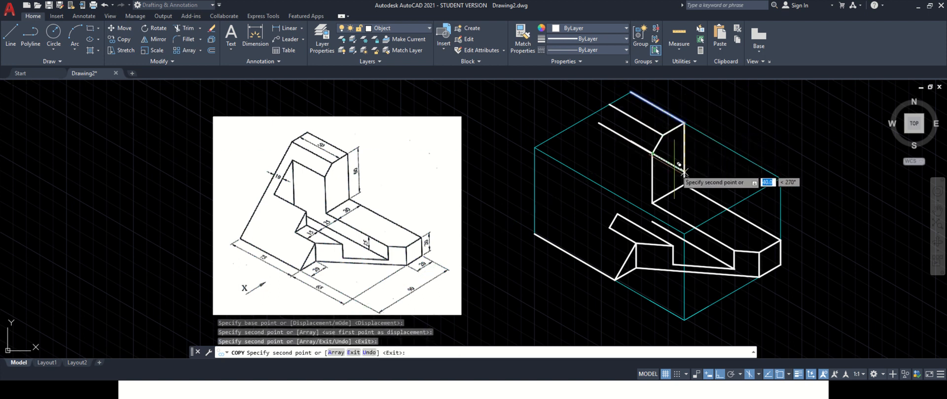
{"action": "key", "text": "Escape"}
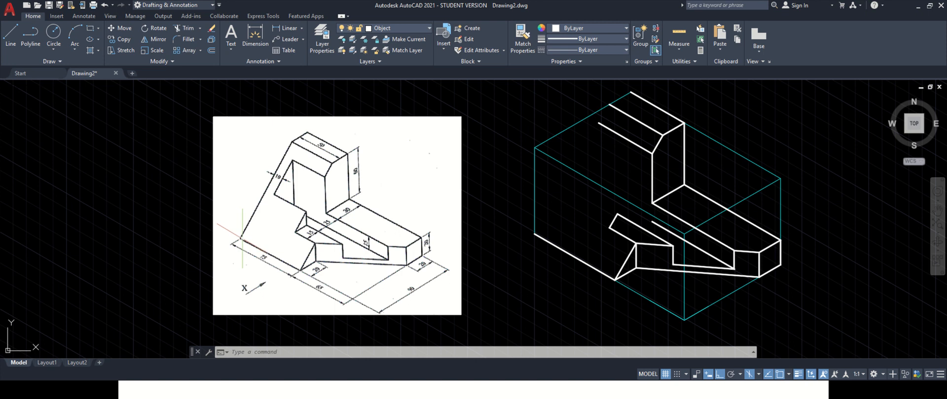
Draw connected lines from the far end of the base edge to the ends of the upright's two upper receding edges
{"action": "left_click", "coordinate": [2, 45]}
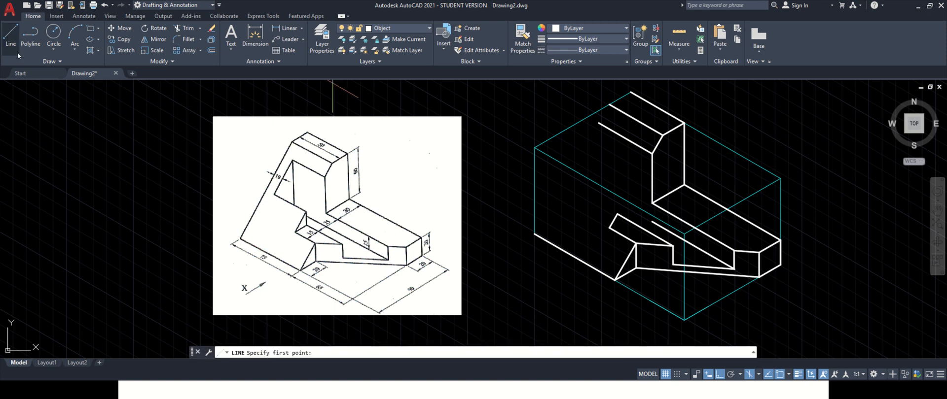
{"action": "left_click", "coordinate": [534, 234]}
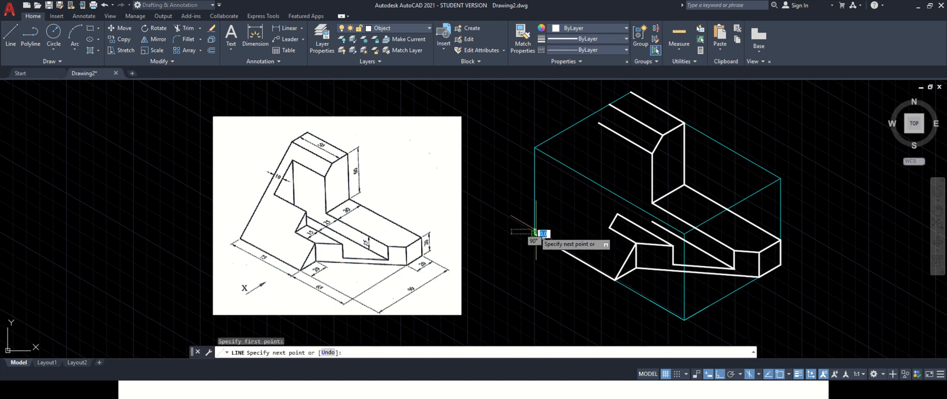
{"action": "left_click", "coordinate": [610, 105]}
{"action": "left_click", "coordinate": [631, 94]}
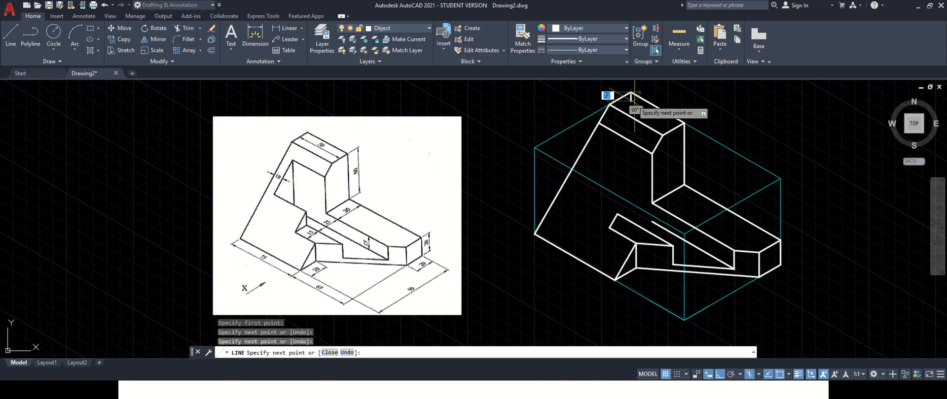
{"action": "key", "text": "Escape"}
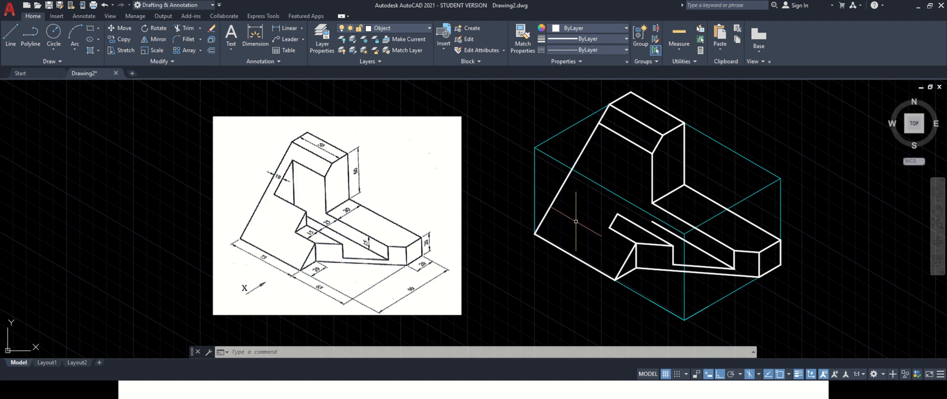
Copy the long outer slanted edge 10 units inward along the base edge
{"action": "left_click", "coordinate": [124, 40]}
{"action": "left_click", "coordinate": [556, 195]}
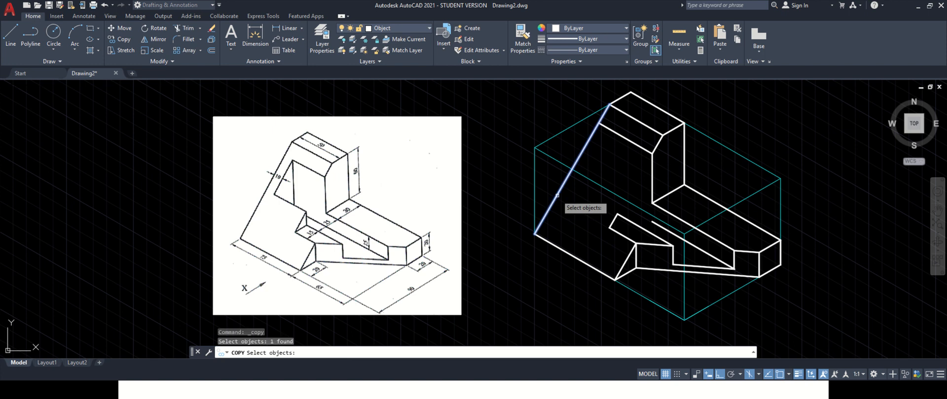
{"action": "key", "text": "Return"}
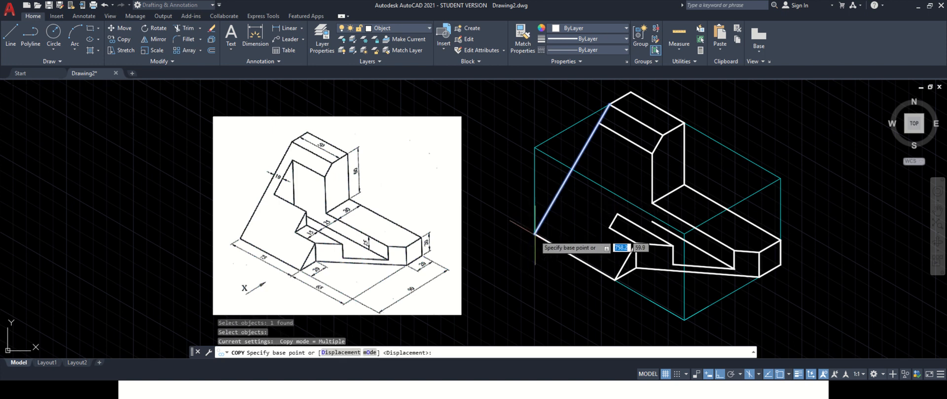
{"action": "left_click", "coordinate": [534, 234]}
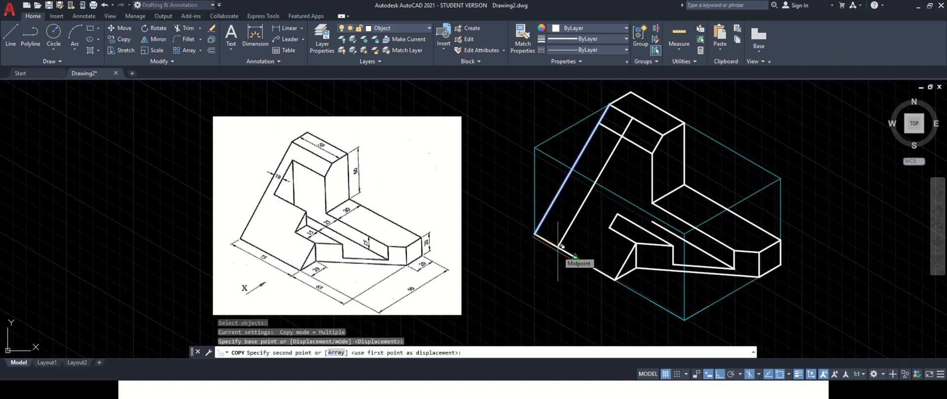
{"action": "type", "text": "10"}
{"action": "key", "text": "Return"}
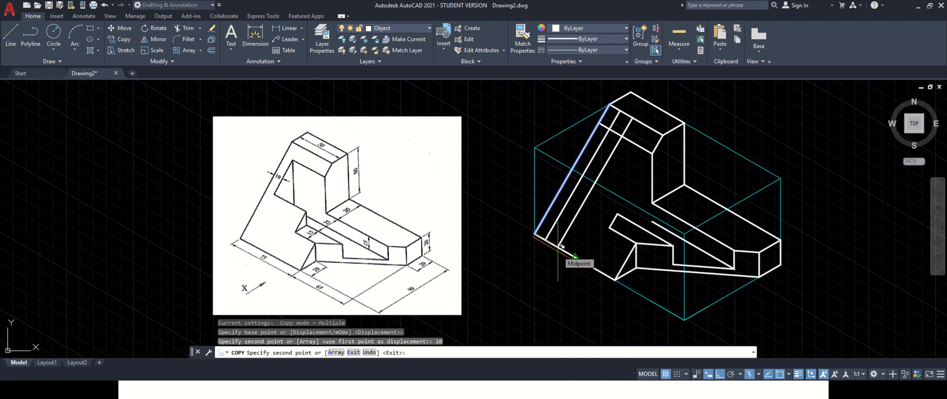
{"action": "key", "text": "Escape"}
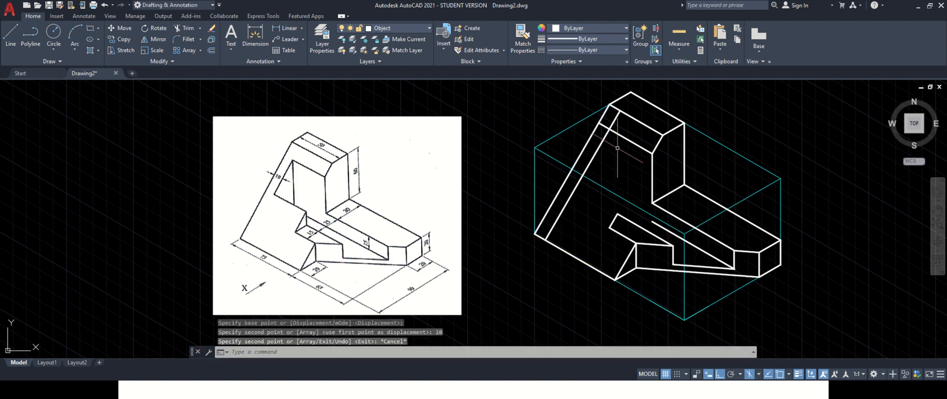
Trim the copied slanted line and the lower receding edge of the upright where they overrun their shared corner
{"action": "left_click", "coordinate": [188, 28]}
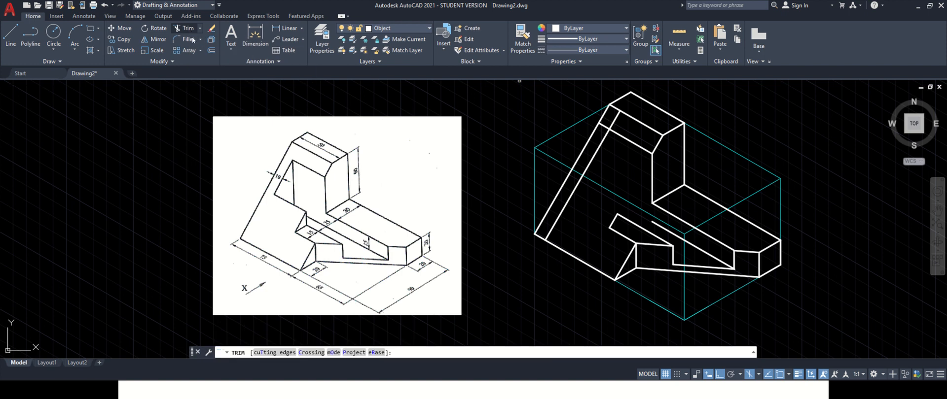
{"action": "left_click", "coordinate": [615, 115]}
{"action": "left_click", "coordinate": [605, 126]}
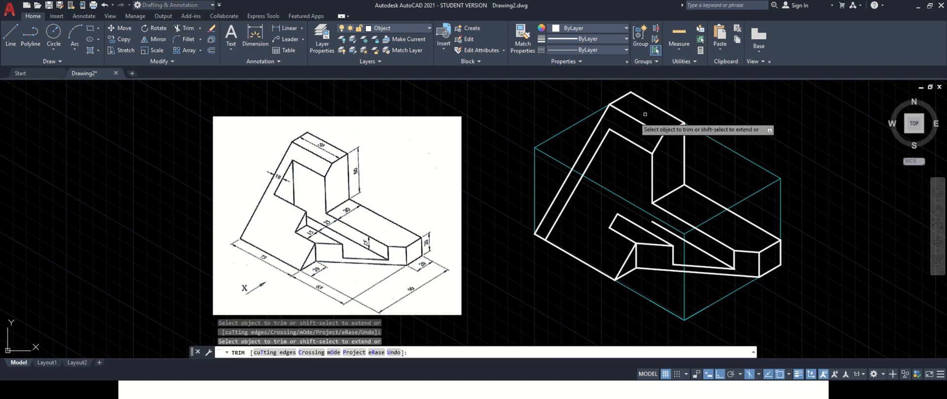
{"action": "key", "text": "Escape"}
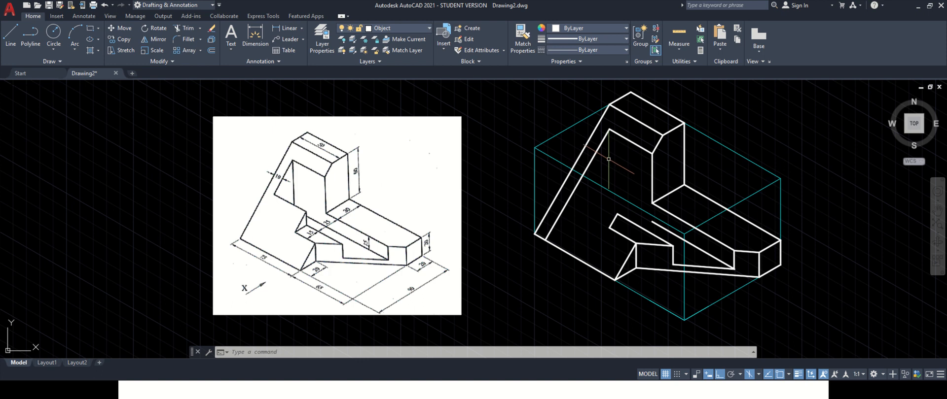
On the top isoplane, draw a 15-unit line from the lower end of the short slanted line at the slot
{"action": "mouse_move", "coordinate": [615, 217]}
{"action": "left_click", "coordinate": [8, 34]}
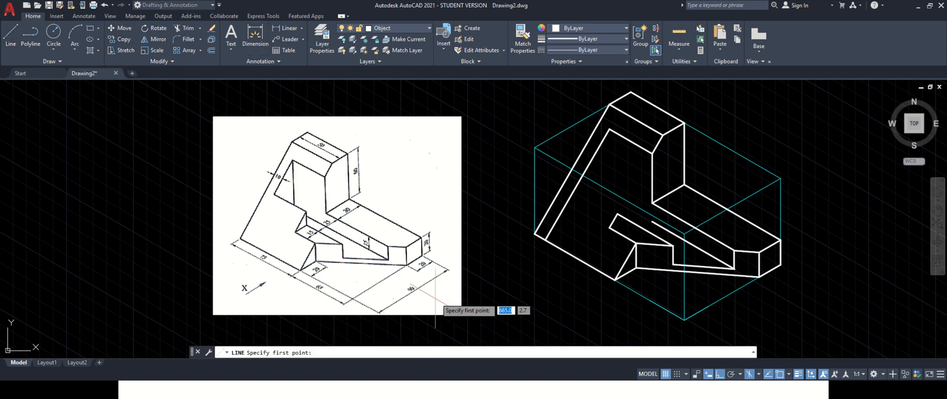
{"action": "key", "text": "F5"}
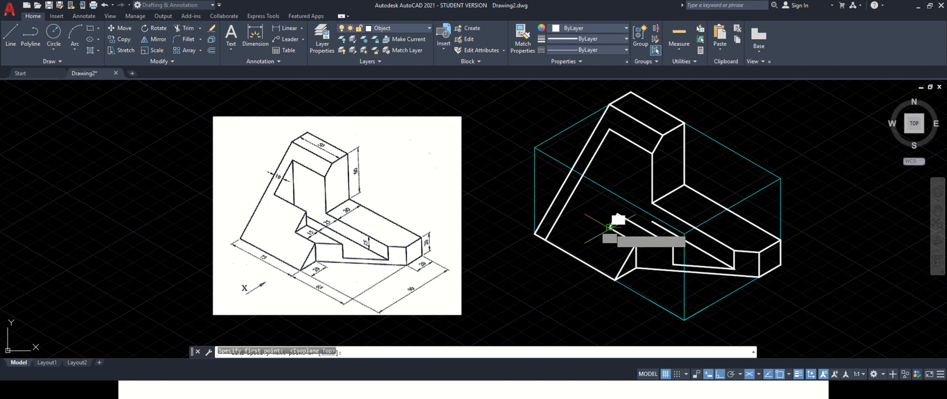
{"action": "left_click", "coordinate": [617, 215]}
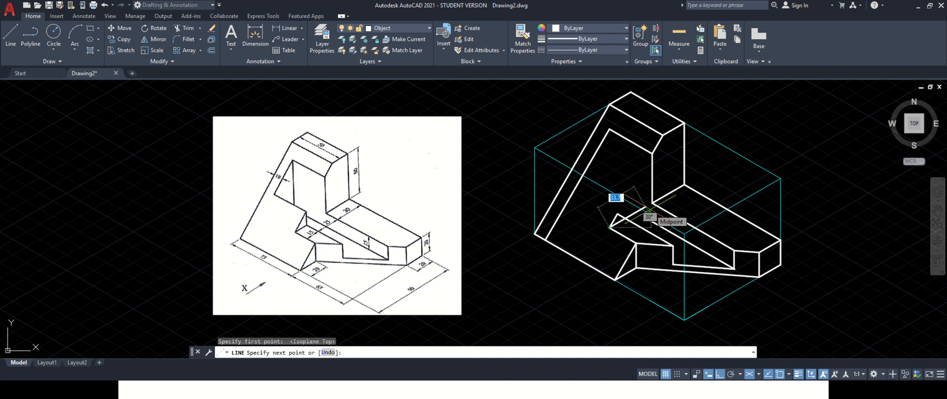
{"action": "type", "text": "15"}
{"action": "key", "text": "Return"}
{"action": "key", "text": "Escape"}
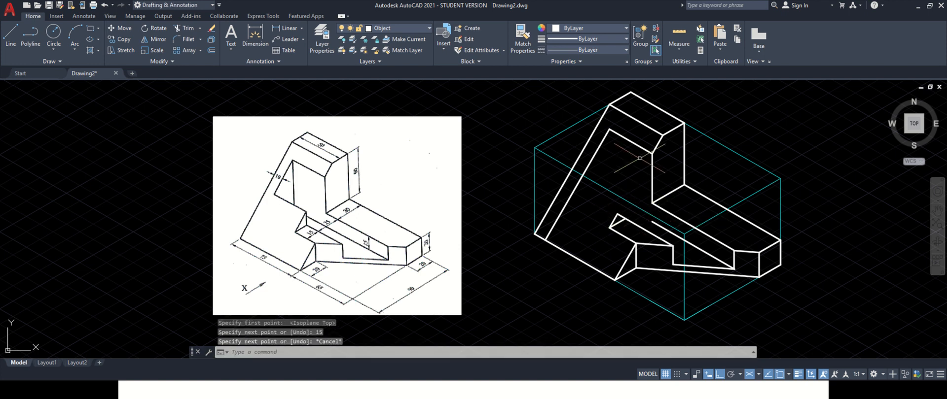
Switch isoplane and draw a vertical line upward from the free end of the 15-unit line
{"action": "key", "text": "F5"}
{"action": "left_click", "coordinate": [12, 37]}
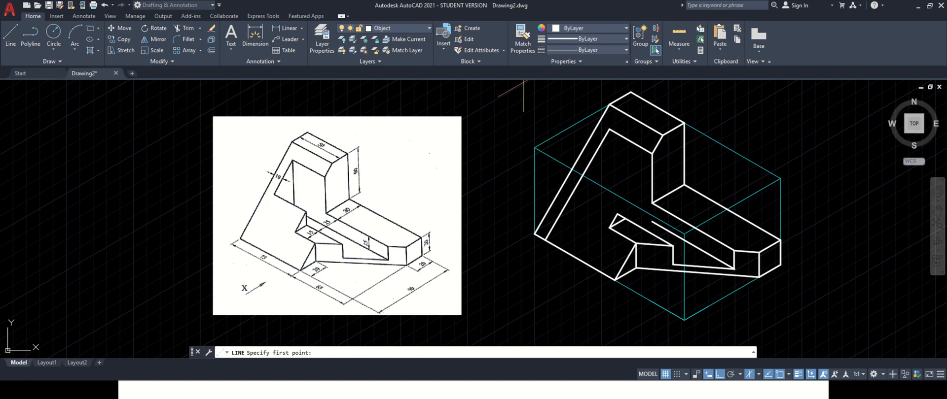
{"action": "left_click", "coordinate": [625, 220]}
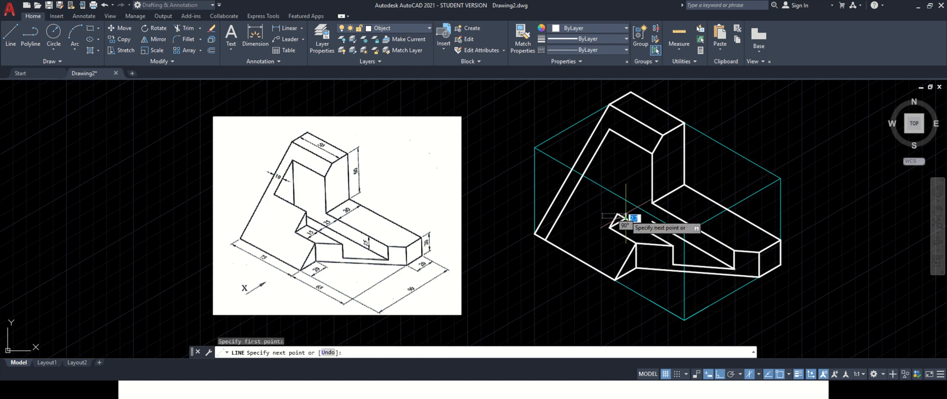
{"action": "left_click", "coordinate": [625, 180]}
{"action": "key", "text": "Escape"}
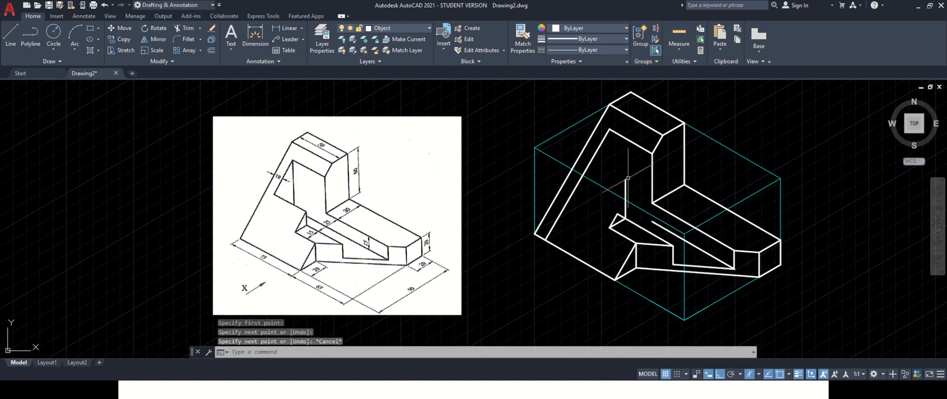
Extend the short slanted line at the slot up to the new vertical line
{"action": "left_click", "coordinate": [200, 29]}
{"action": "left_click", "coordinate": [200, 63]}
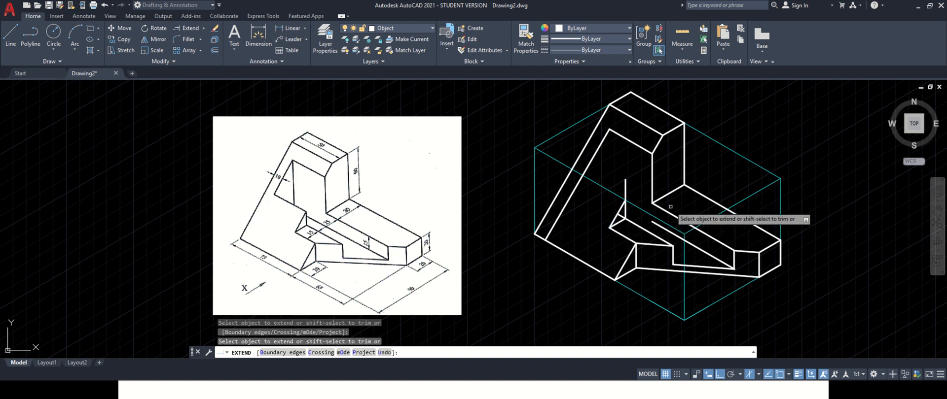
{"action": "key", "text": "Escape"}
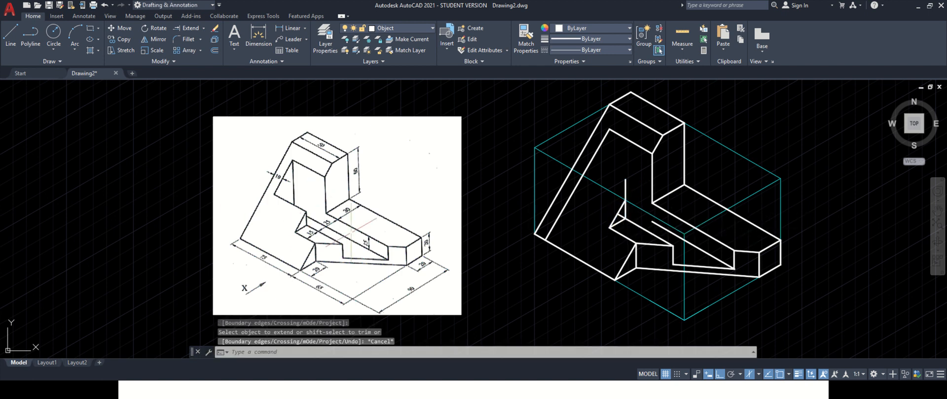
Shorten the slot's upper receding edge so that it starts at the foot of the new vertical line
{"action": "left_click", "coordinate": [624, 218]}
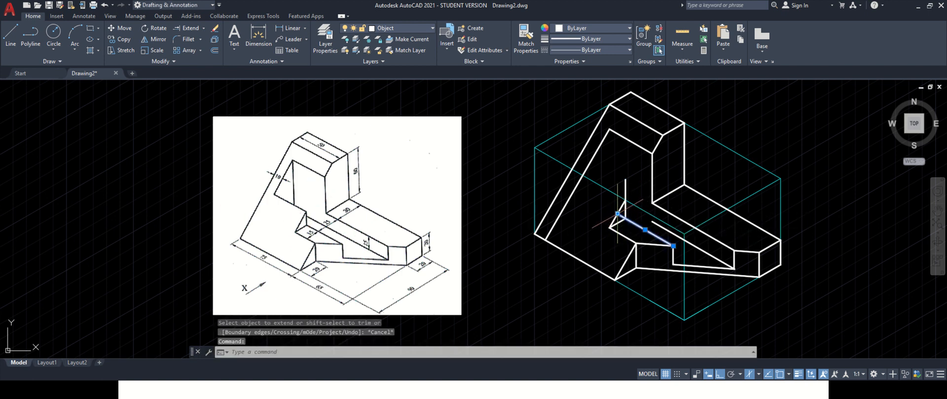
{"action": "left_click", "coordinate": [618, 213]}
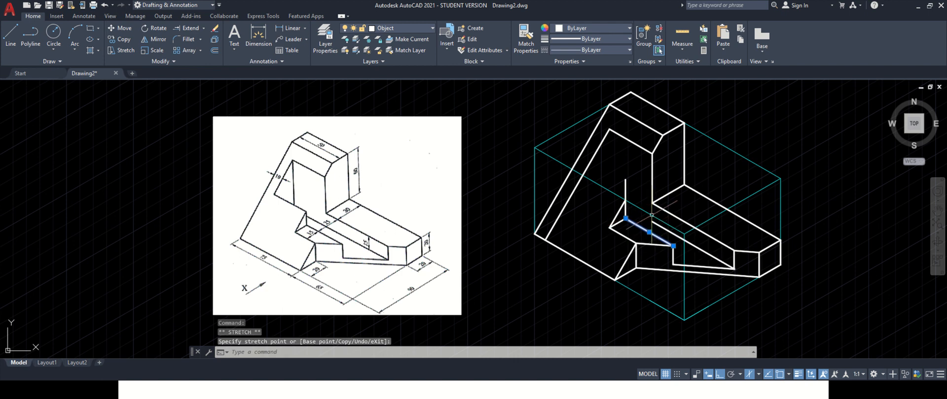
{"action": "key", "text": "Escape"}
Shorten the new vertical line at the slot so that it ends at the top of the short slanted line
{"action": "left_click", "coordinate": [625, 185]}
{"action": "left_click", "coordinate": [626, 180]}
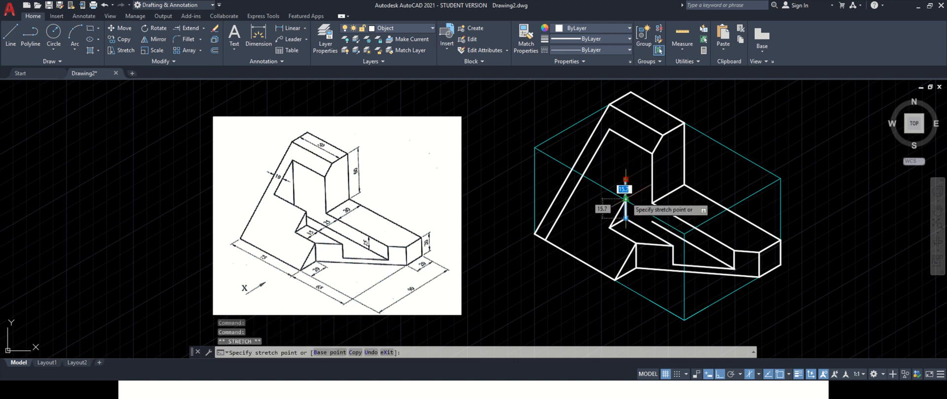
{"action": "key", "text": "Escape"}
{"action": "key", "text": "Escape"}
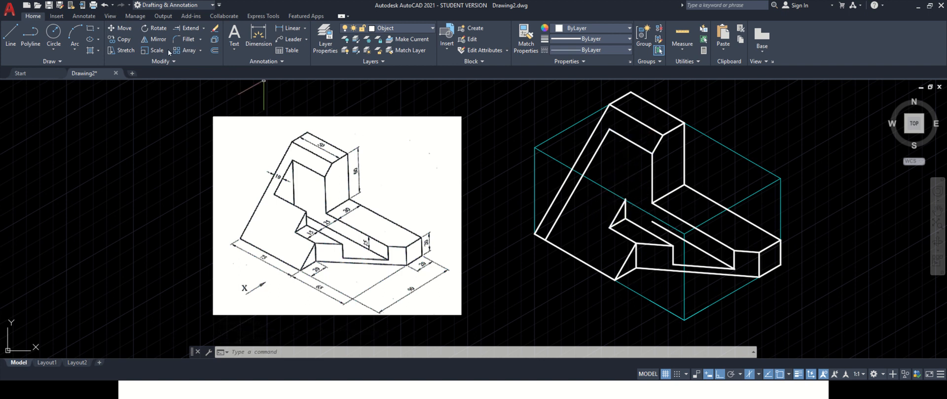
Copy the opening's upper edge from its lower end to the top of the short vertical line at the slot
{"action": "left_click", "coordinate": [121, 39]}
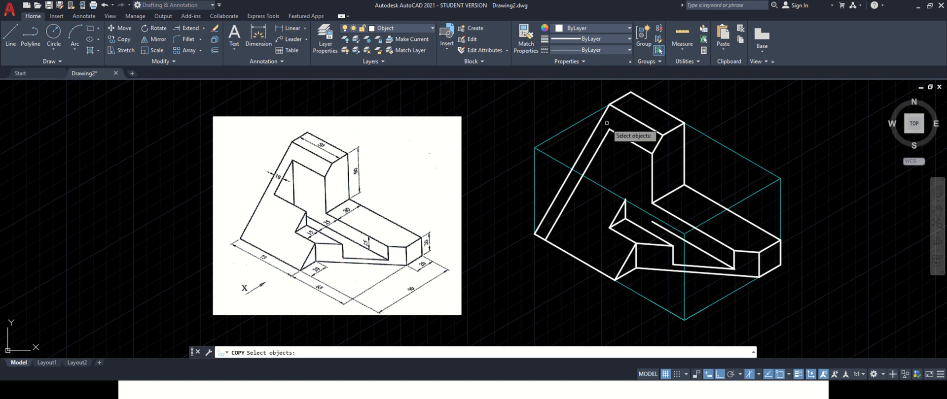
{"action": "left_click", "coordinate": [625, 138]}
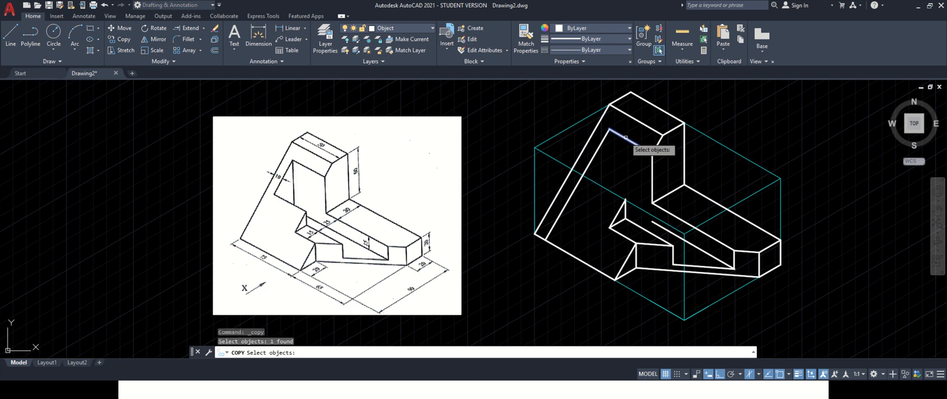
{"action": "key", "text": "Return"}
{"action": "left_click", "coordinate": [652, 154]}
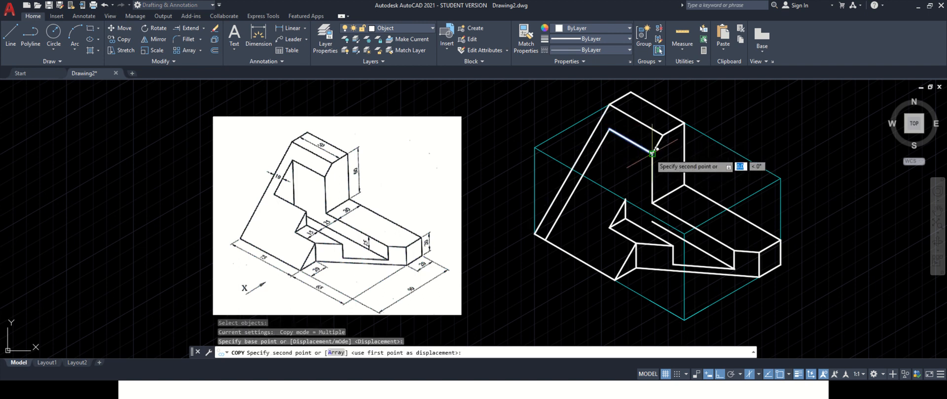
{"action": "left_click", "coordinate": [625, 199]}
{"action": "key", "text": "Escape"}
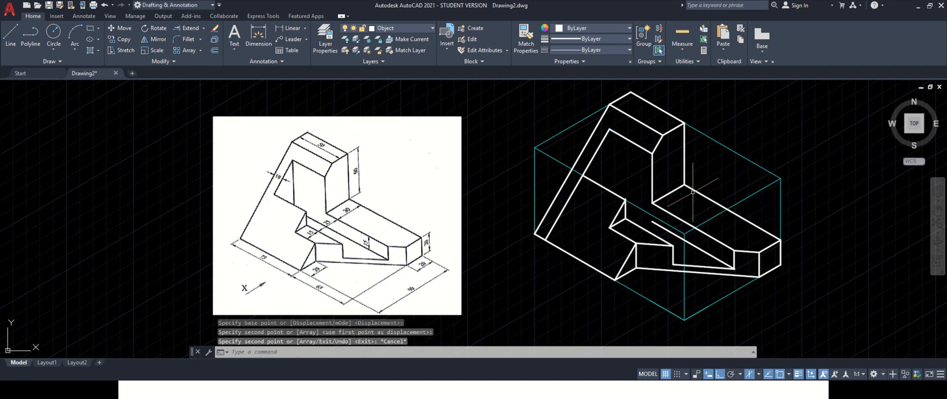
Shorten the opening's inner sloped line so that it ends at the far end of the copied edge
{"action": "left_click", "coordinate": [557, 211]}
{"action": "left_click", "coordinate": [545, 240]}
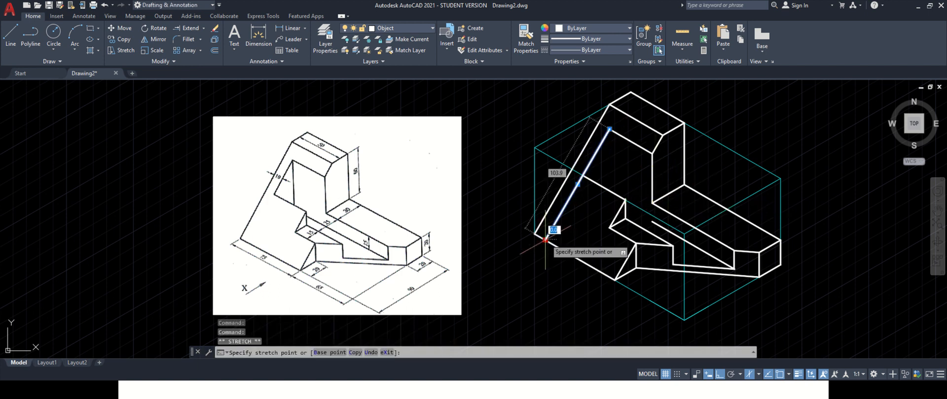
{"action": "left_click", "coordinate": [582, 175]}
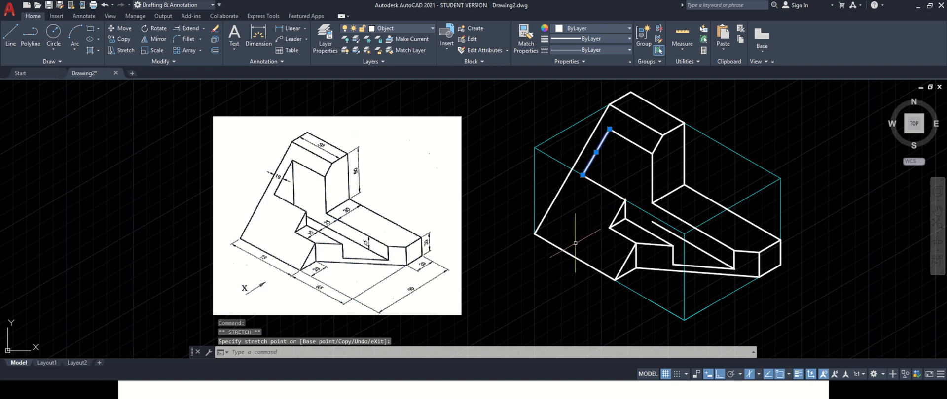
{"action": "key", "text": "Escape"}
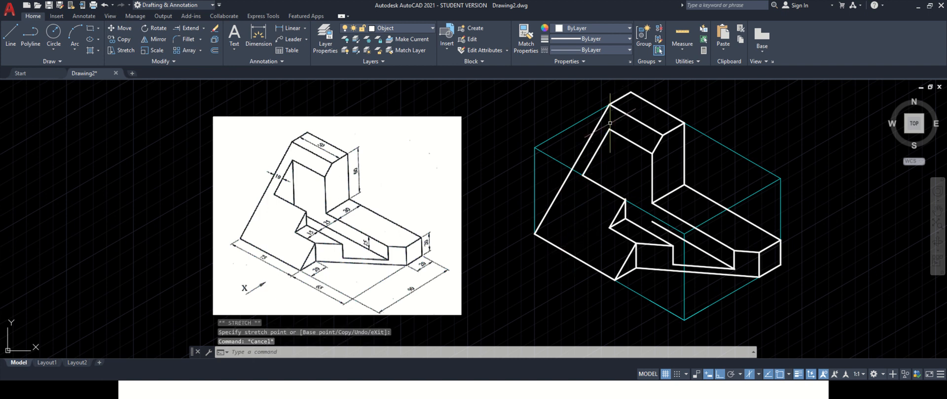
Draw a vertical line down from the opening's upper corner and trim it at the copied edge
{"action": "left_click", "coordinate": [10, 35]}
{"action": "left_click", "coordinate": [610, 129]}
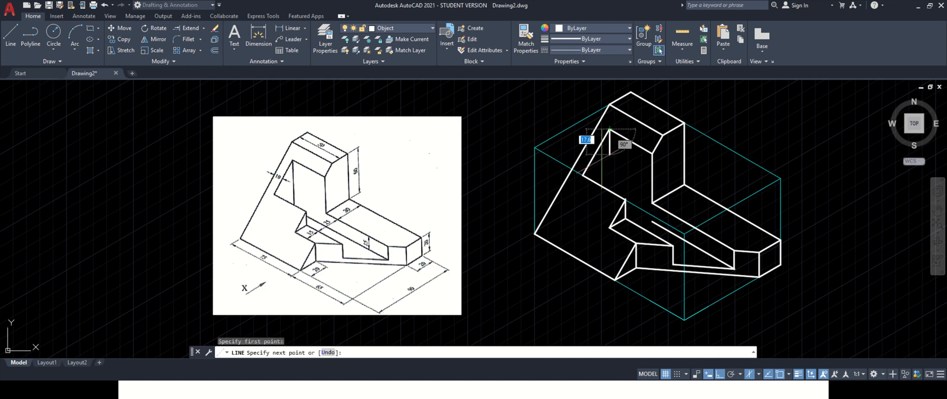
{"action": "left_click", "coordinate": [610, 207]}
{"action": "key", "text": "Escape"}
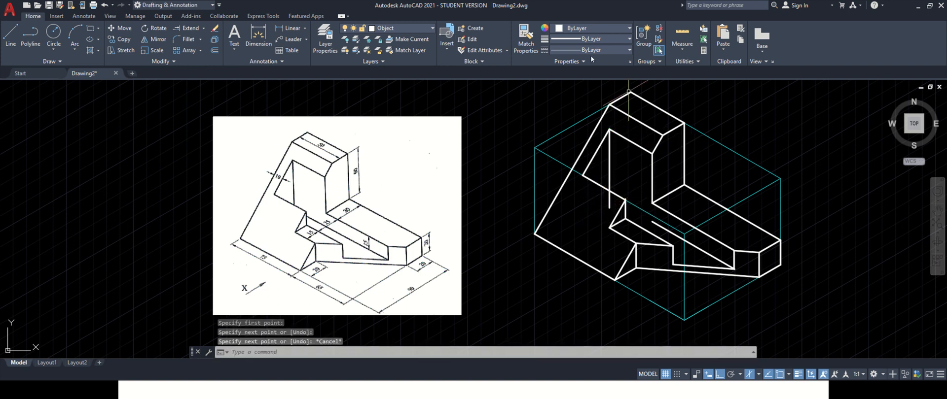
{"action": "left_click", "coordinate": [201, 28]}
{"action": "left_click", "coordinate": [197, 45]}
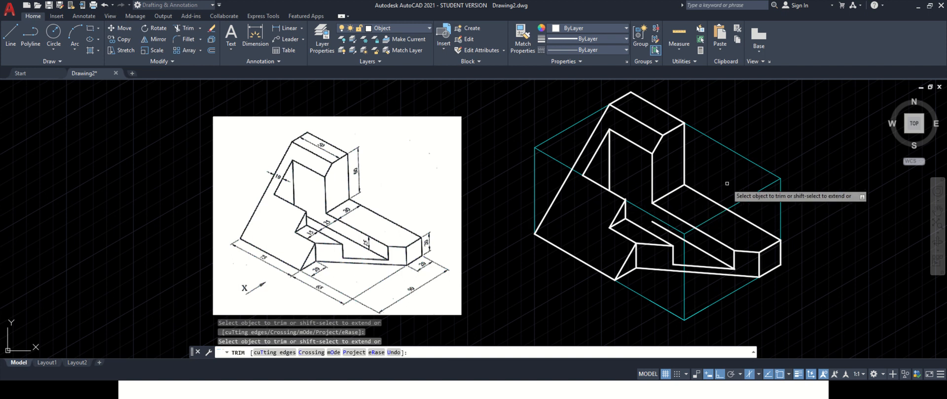
{"action": "key", "text": "Escape"}
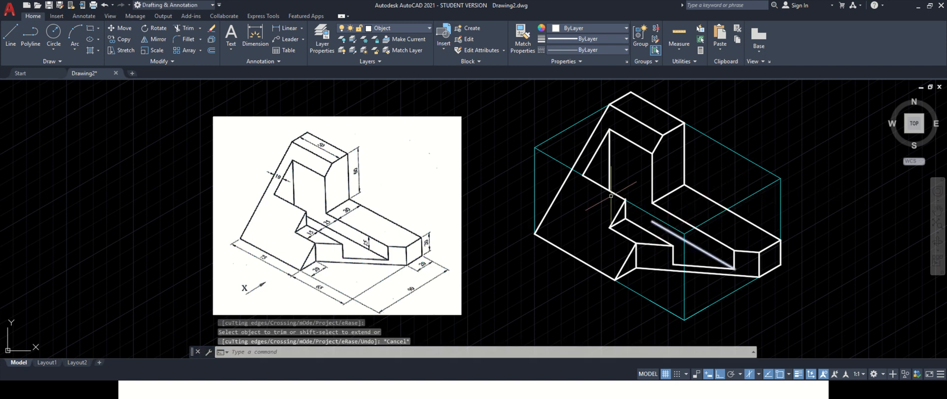
Extend the slot's unfinished receding edge to the short vertical line at the slot's inner end
{"action": "left_click", "coordinate": [200, 28]}
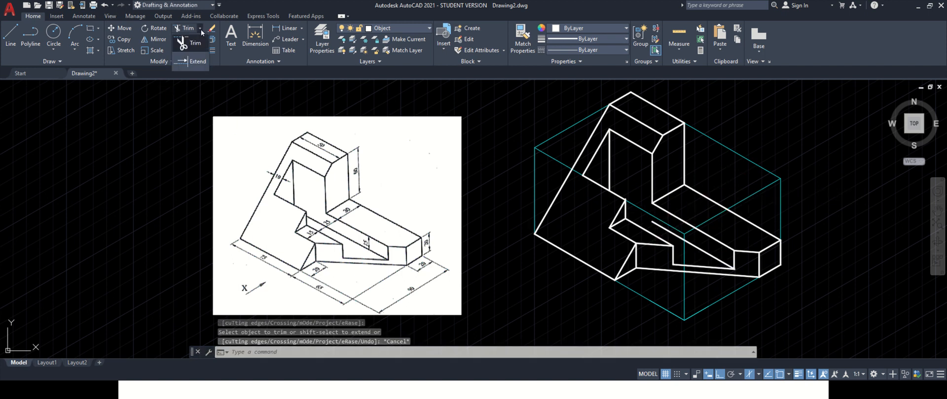
{"action": "left_click", "coordinate": [197, 63]}
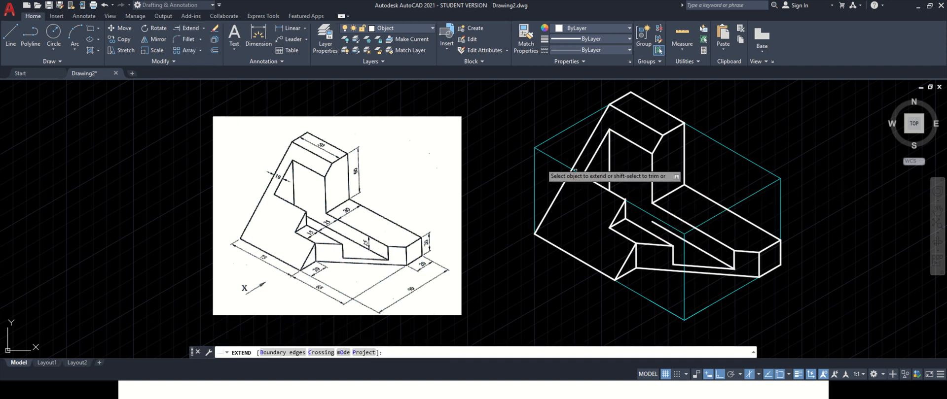
{"action": "left_click", "coordinate": [655, 228]}
{"action": "key", "text": "Escape"}
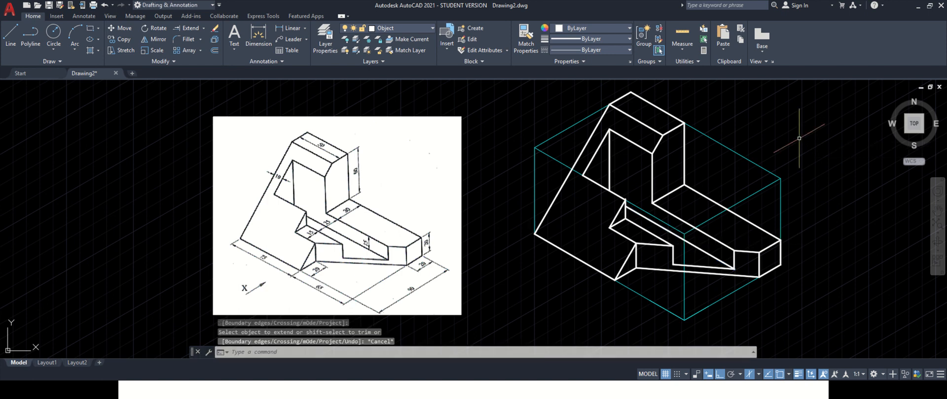
Turn off the projection layer to hide the construction box around the bracket
{"action": "left_click", "coordinate": [432, 29]}
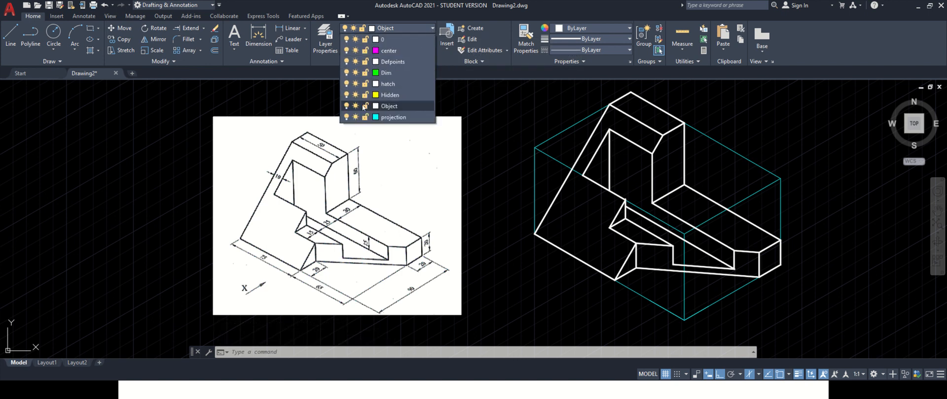
{"action": "left_click", "coordinate": [346, 118]}
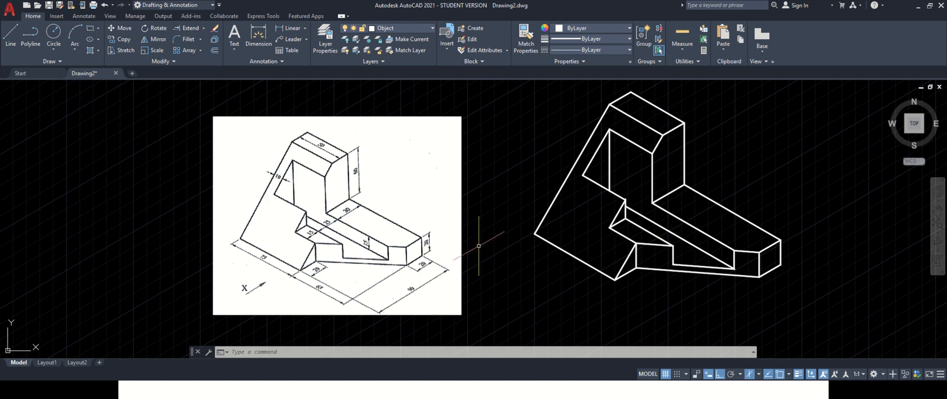
{"action": "mouse_move", "coordinate": [439, 2]}
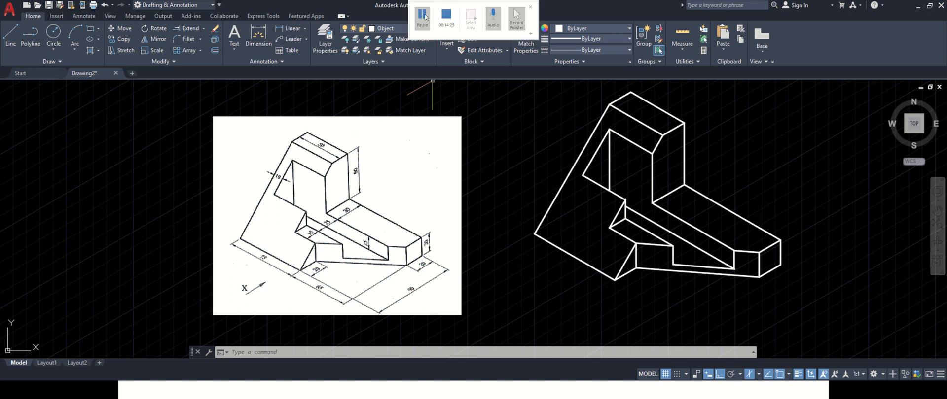